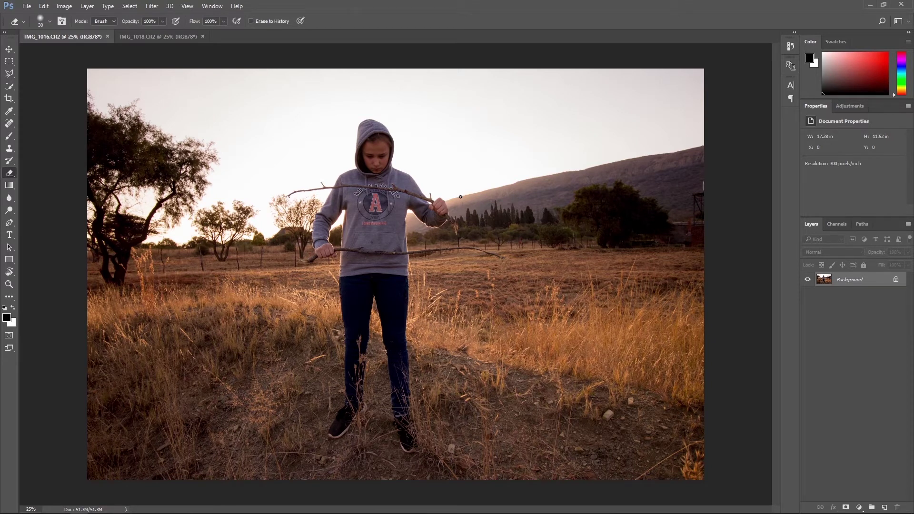
# Compare the girl photo IMG_1016 with the empty landscape plate IMG_1018, then zoom into IMG_1016 with Quick Selection.
pyautogui.click(167, 38)
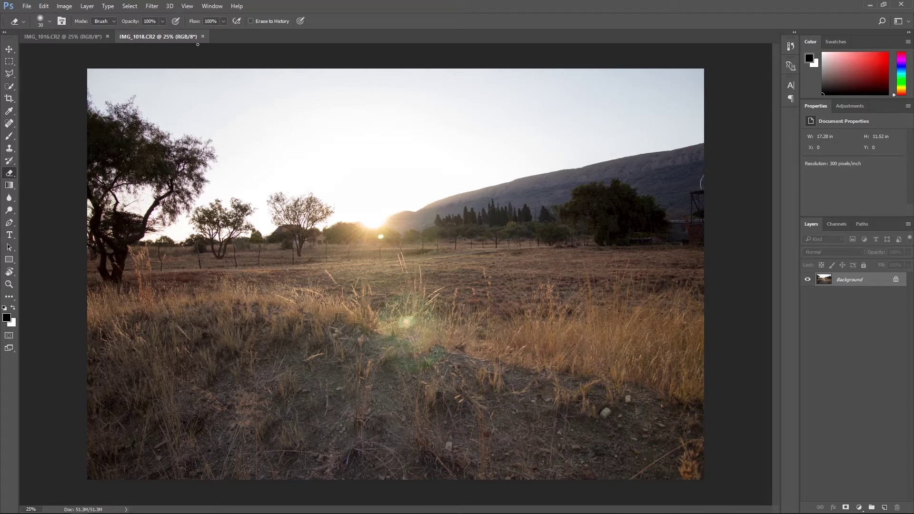
pyautogui.hotkey('ctrl', 'Tab')
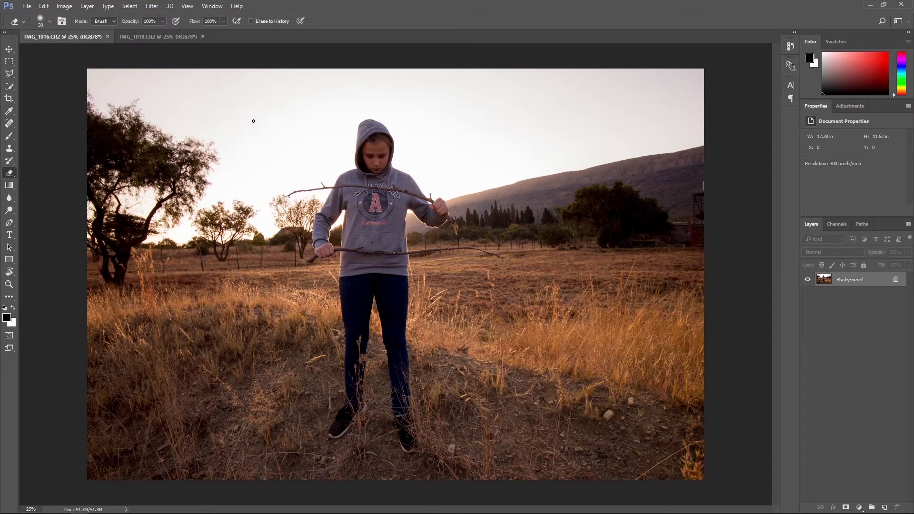
pyautogui.scroll(5, 435, 166)
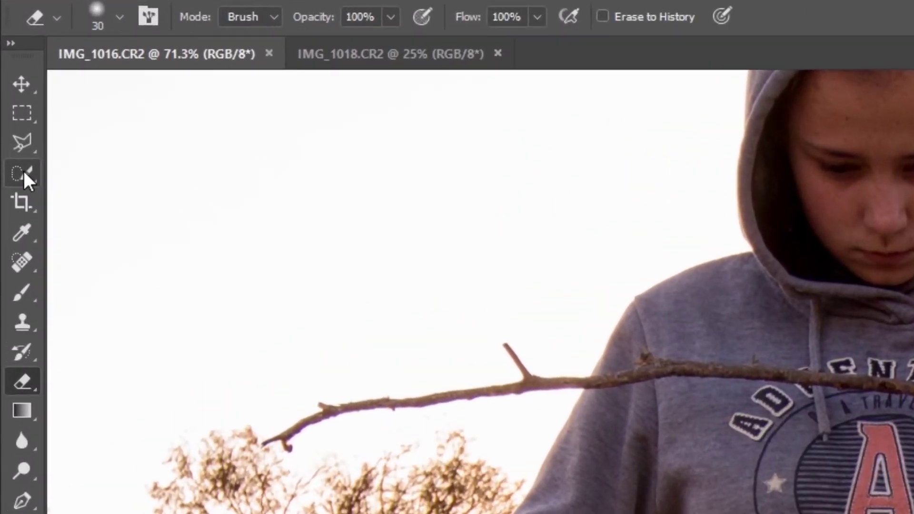
pyautogui.click(23, 173)
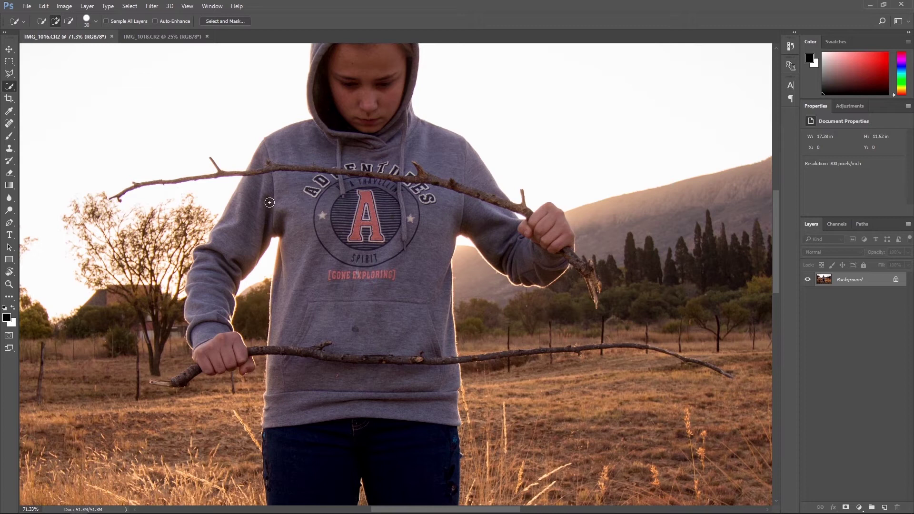
# Paint a selection over the hoodie torso and arm, subtracting the sky, hood and head.
pyautogui.moveTo(270, 202)
pyautogui.mouseDown()
pyautogui.moveTo(253, 191)
pyautogui.moveTo(410, 208)
pyautogui.moveTo(465, 222)
pyautogui.moveTo(535, 263)
pyautogui.moveTo(417, 262)
pyautogui.moveTo(337, 314)
pyautogui.moveTo(199, 326)
pyautogui.mouseUp()
pyautogui.press('alt')
pyautogui.moveTo(239, 151); pyautogui.dragTo(410, 151)
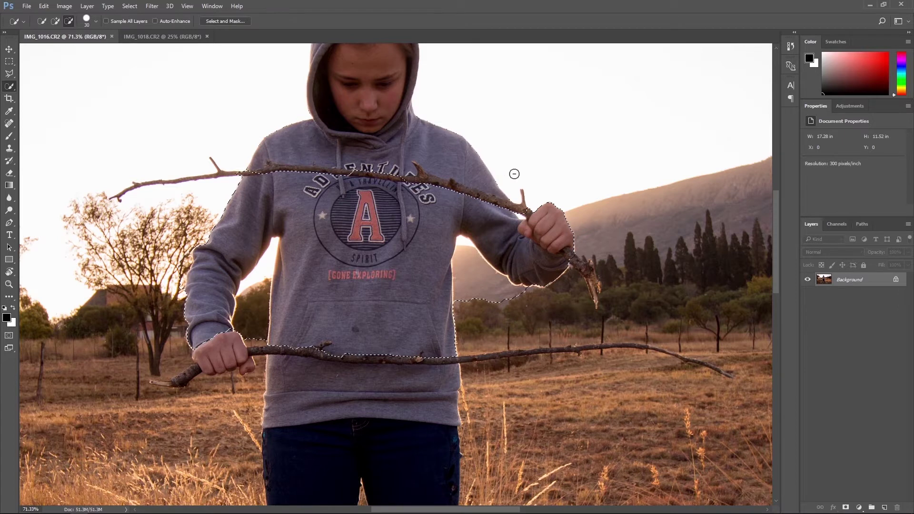
pyautogui.moveTo(514, 176)
pyautogui.mouseDown()
pyautogui.moveTo(457, 160)
pyautogui.moveTo(384, 102)
pyautogui.mouseUp()
pyautogui.scroll(6, 287, 125)
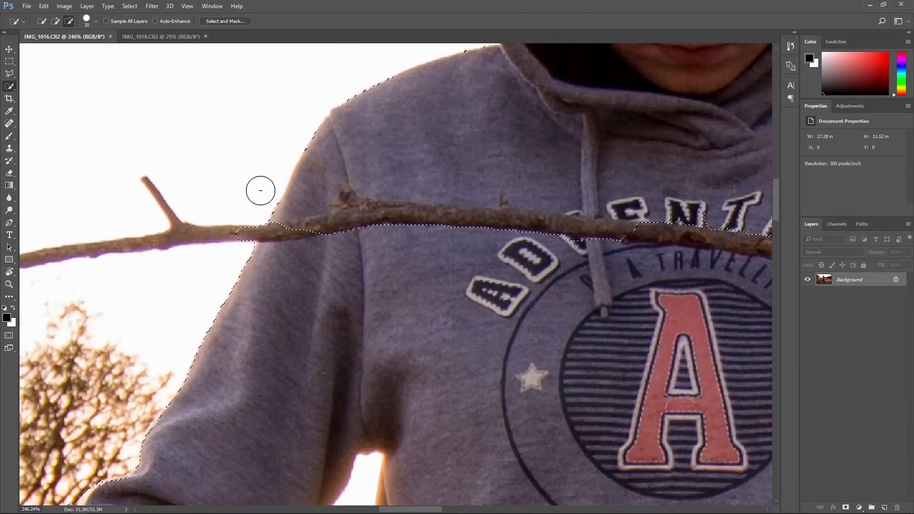
pyautogui.scroll(-3, 286, 215)
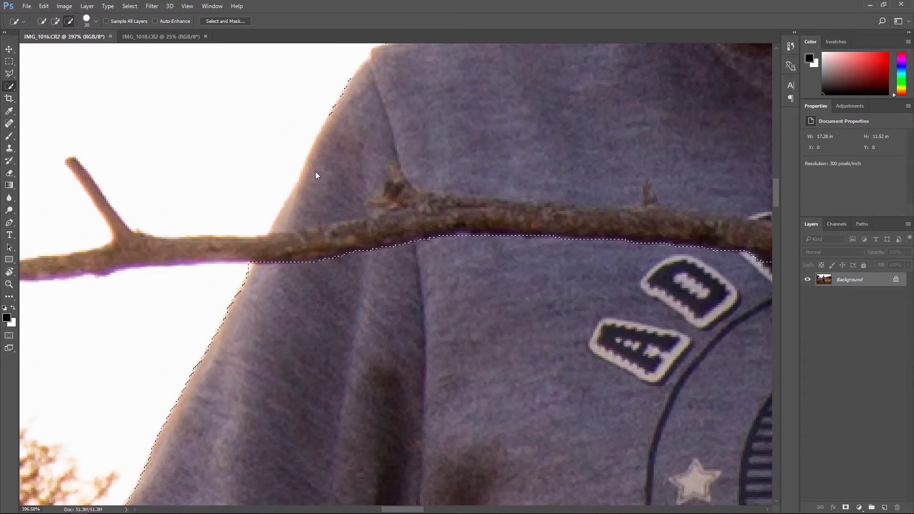
pyautogui.scroll(-3, 315, 172)
pyautogui.scroll(3, 645, 240)
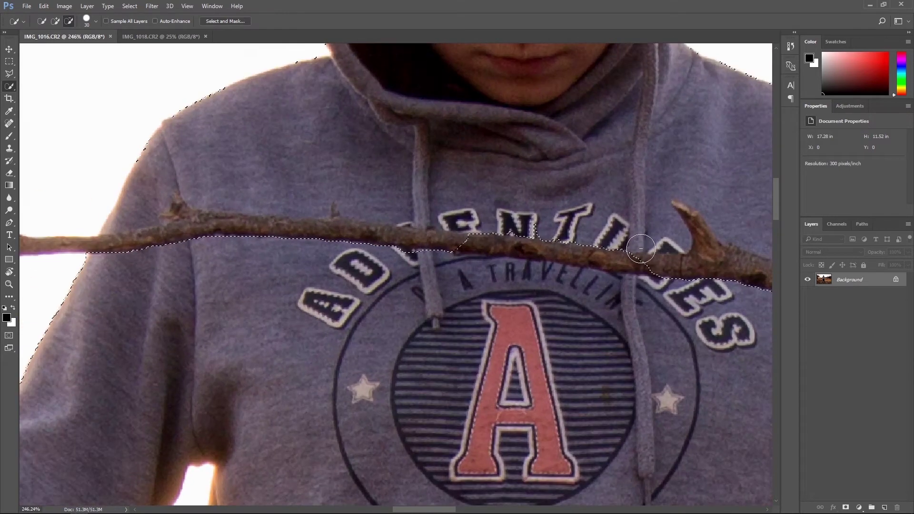
# Tidy the selection edge below the upper branch and add the branch end near the hand.
pyautogui.moveTo(504, 209)
pyautogui.mouseDown()
pyautogui.moveTo(426, 216)
pyautogui.moveTo(391, 246)
pyautogui.moveTo(480, 262)
pyautogui.mouseUp()
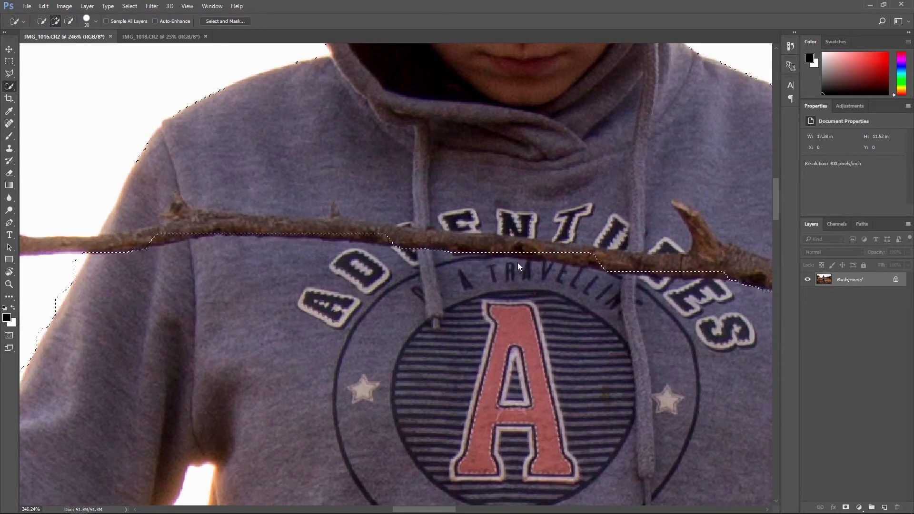
pyautogui.scroll(-7, 664, 308)
pyautogui.scroll(6, 665, 308)
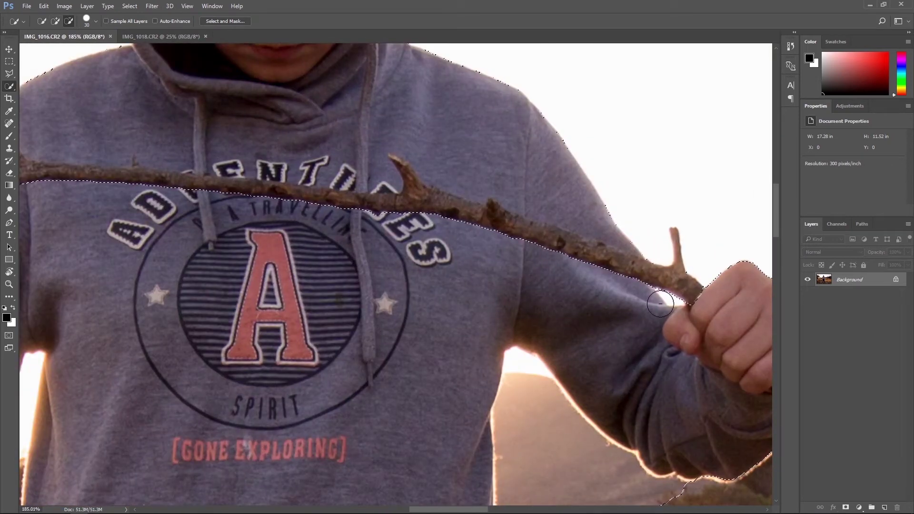
pyautogui.scroll(-7, 662, 303)
pyautogui.scroll(7, 662, 302)
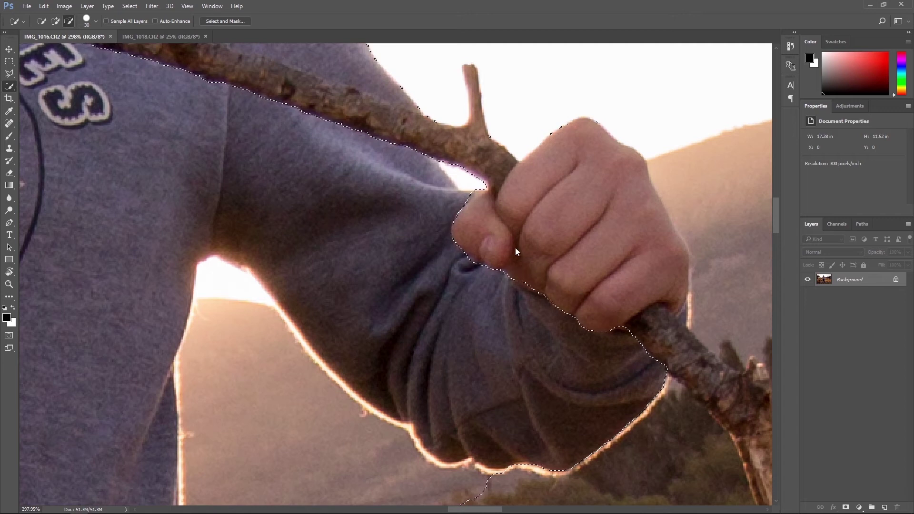
pyautogui.scroll(-5, 407, 178)
pyautogui.scroll(-1, 362, 252)
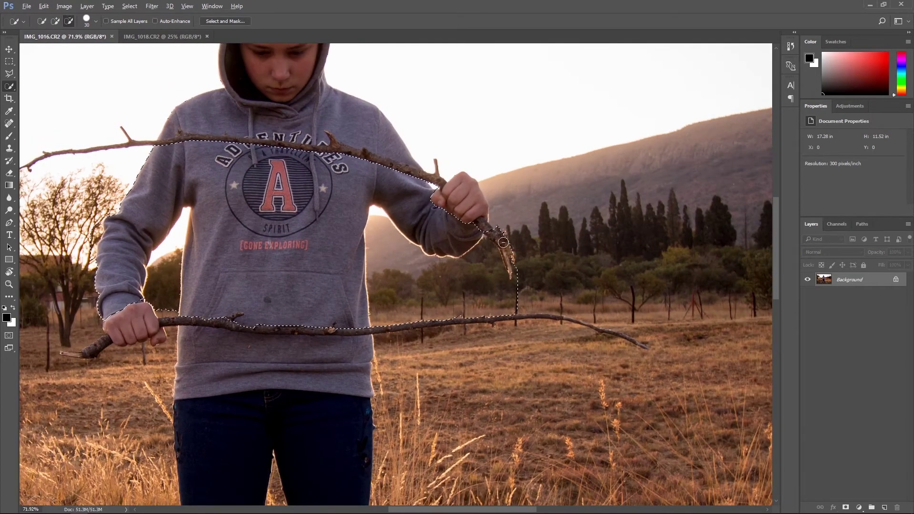
pyautogui.moveTo(493, 231)
pyautogui.mouseDown()
pyautogui.moveTo(515, 275)
pyautogui.moveTo(504, 249)
pyautogui.mouseUp()
pyautogui.scroll(5, 452, 309)
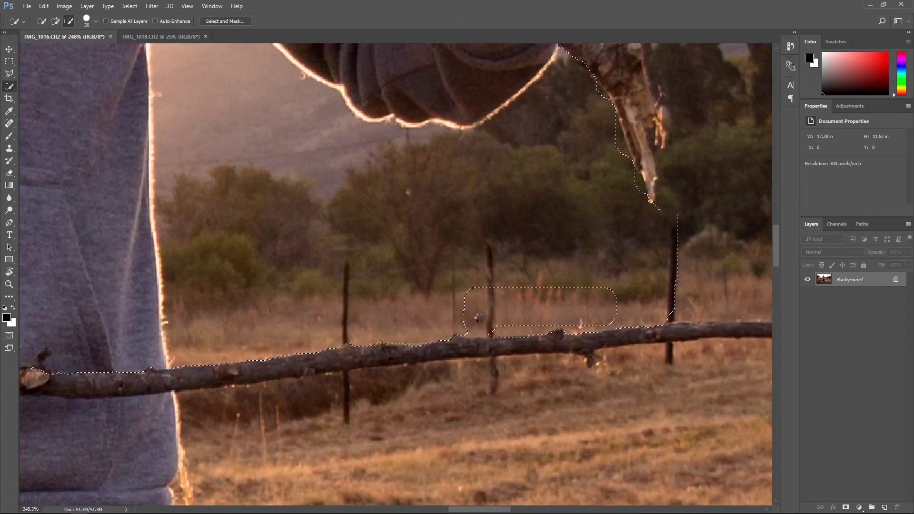
pyautogui.scroll(-5, 440, 300)
pyautogui.scroll(6, 448, 291)
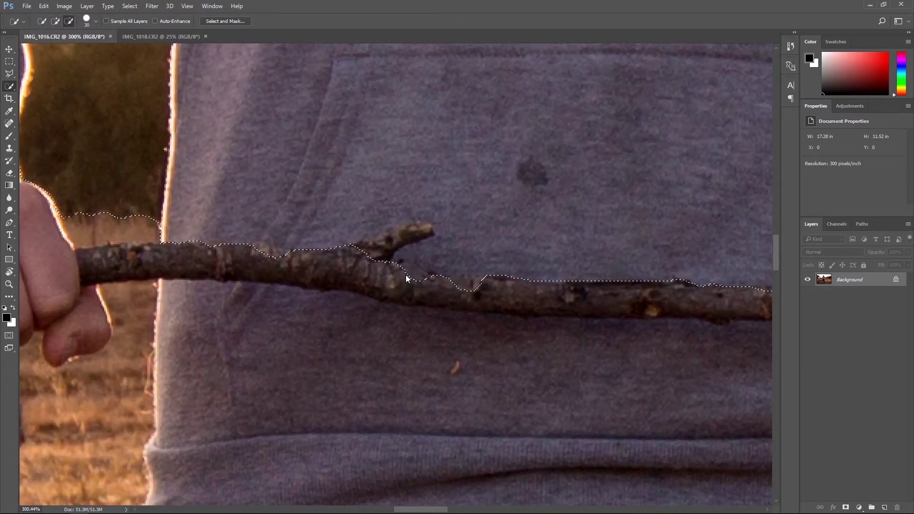
# Refine the lower branch: remove a stray notch, add the twig tip, and extend around its end.
pyautogui.moveTo(394, 272); pyautogui.dragTo(459, 281)
pyautogui.moveTo(358, 236); pyautogui.dragTo(407, 230)
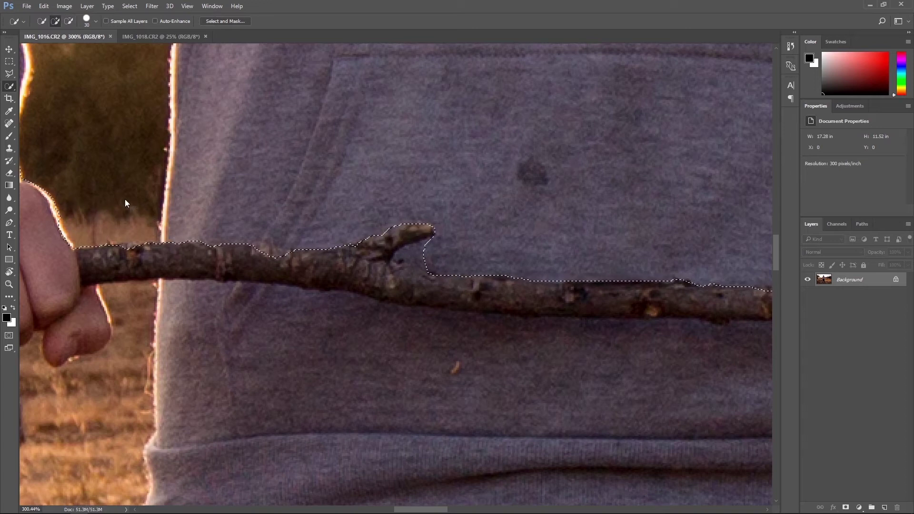
pyautogui.moveTo(257, 249); pyautogui.dragTo(102, 262)
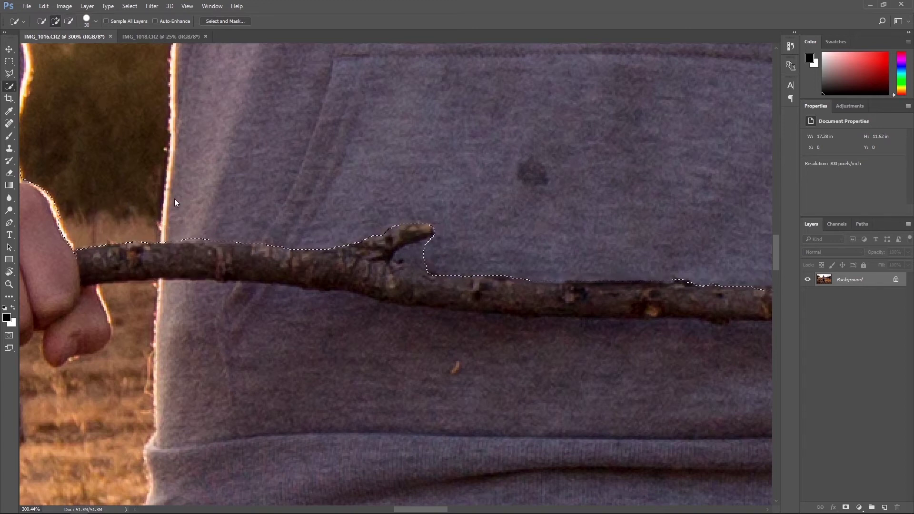
pyautogui.scroll(-10, 52, 250)
pyautogui.scroll(10, 302, 256)
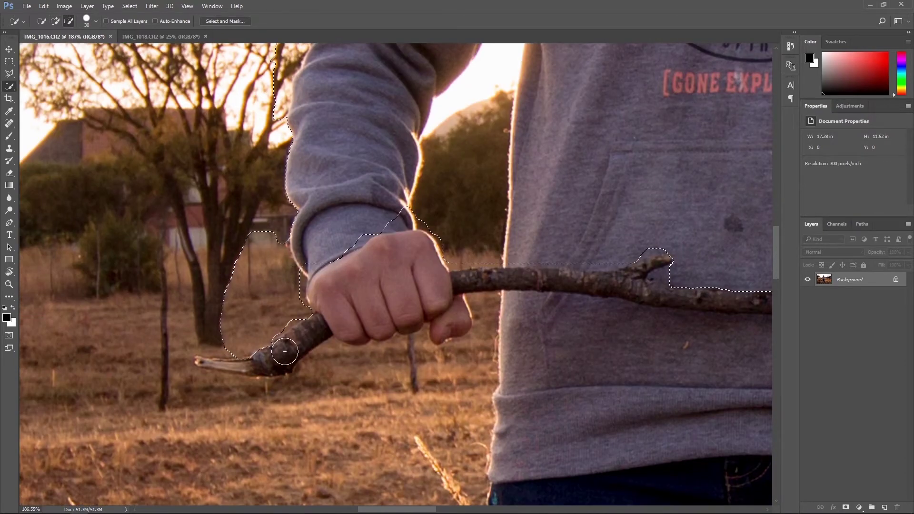
pyautogui.click(276, 351)
pyautogui.scroll(-6, 393, 215)
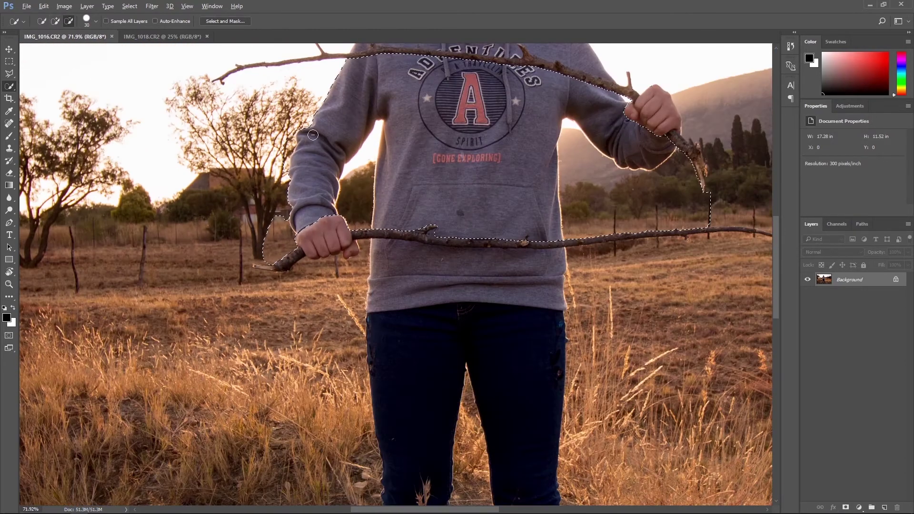
pyautogui.scroll(1, 294, 214)
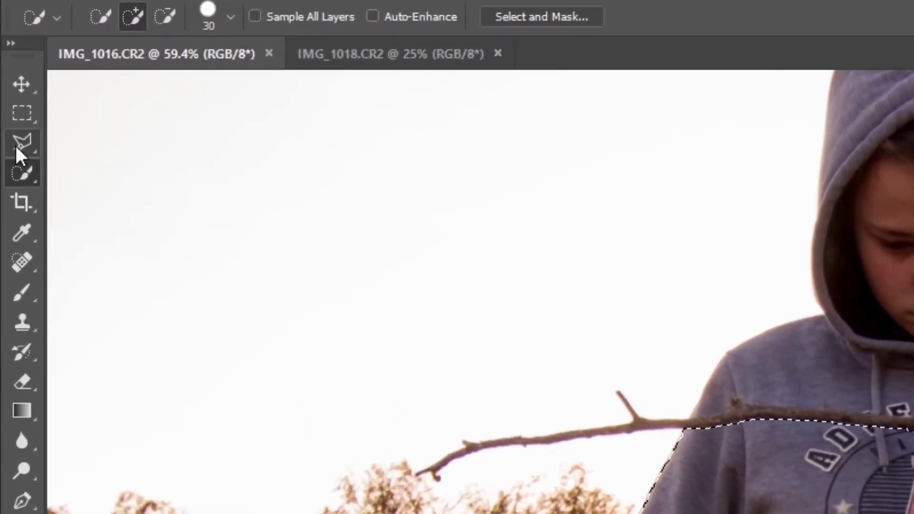
# With the Polygonal Lasso, subtract the gap along the underside of the lower branch's twig.
pyautogui.click(16, 110)
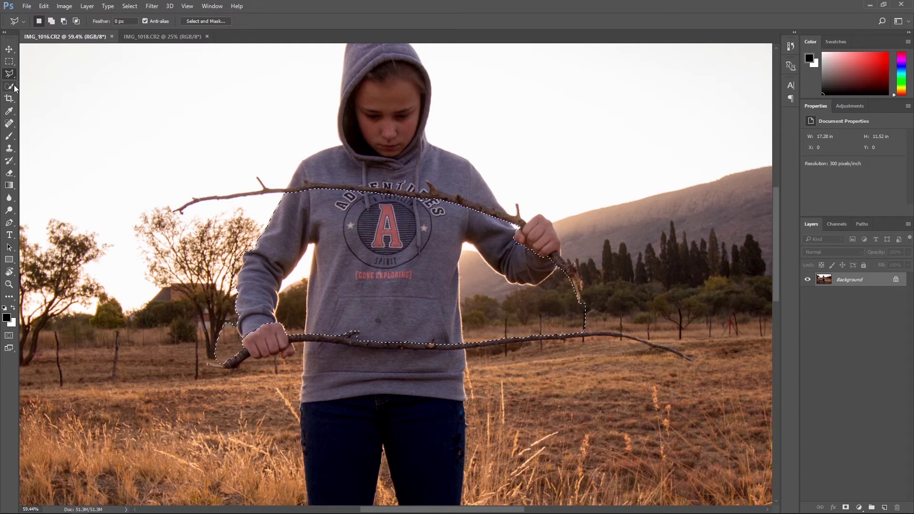
pyautogui.moveTo(338, 339); pyautogui.dragTo(449, 337)
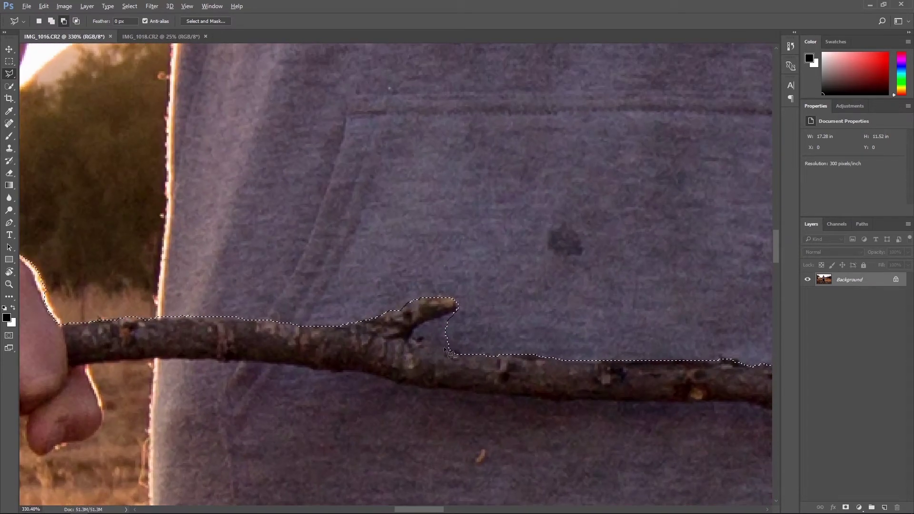
pyautogui.press('alt')
pyautogui.moveTo(417, 328)
pyautogui.mouseDown()
pyautogui.moveTo(412, 334)
pyautogui.moveTo(452, 354)
pyautogui.moveTo(495, 333)
pyautogui.mouseUp()
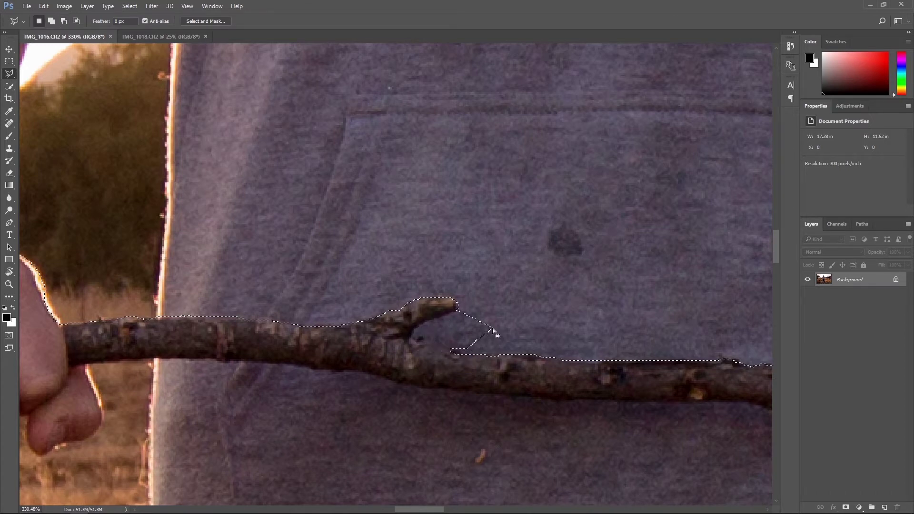
pyautogui.moveTo(451, 352)
pyautogui.mouseDown()
pyautogui.moveTo(457, 314)
pyautogui.moveTo(431, 323)
pyautogui.mouseUp()
pyautogui.doubleClick(510, 314)
pyautogui.scroll(-5, 199, 291)
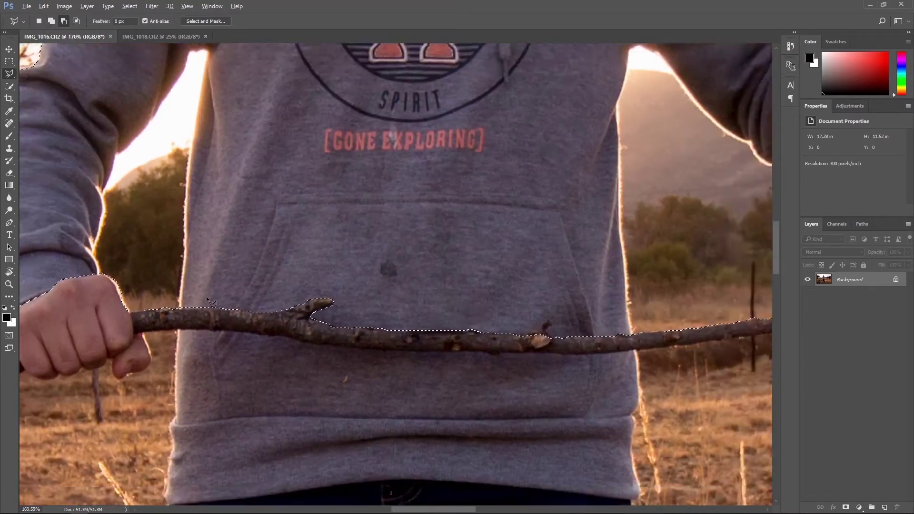
pyautogui.scroll(-2, 594, 270)
pyautogui.scroll(8, 656, 84)
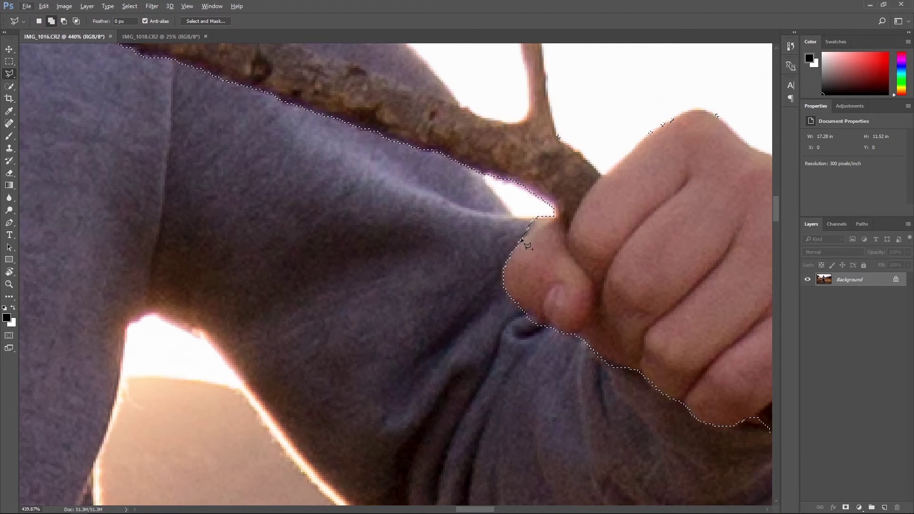
# Add the gap beside the girl's hand to the selection.
pyautogui.press('shift')
pyautogui.click(538, 233)
pyautogui.click(548, 212)
pyautogui.doubleClick(487, 203)
pyautogui.press('alt')
pyautogui.scroll(-8, 487, 202)
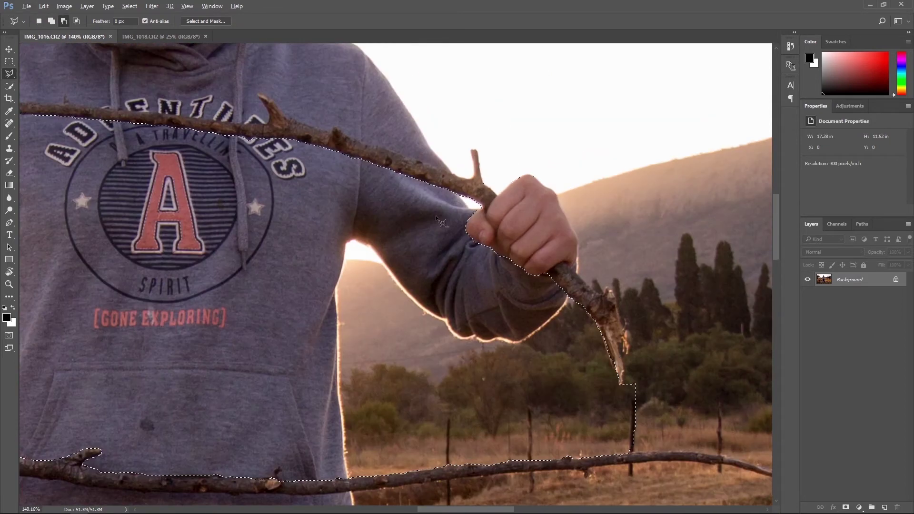
pyautogui.scroll(9, 324, 165)
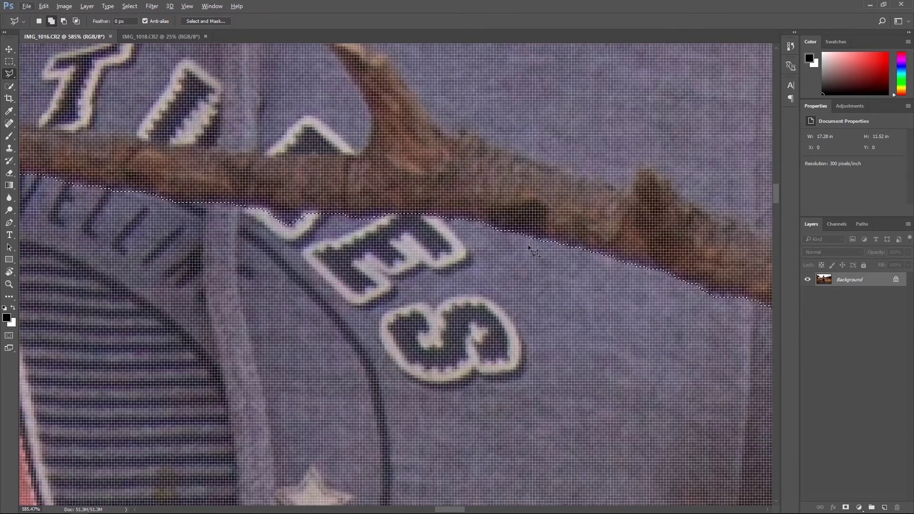
pyautogui.scroll(-1, 527, 244)
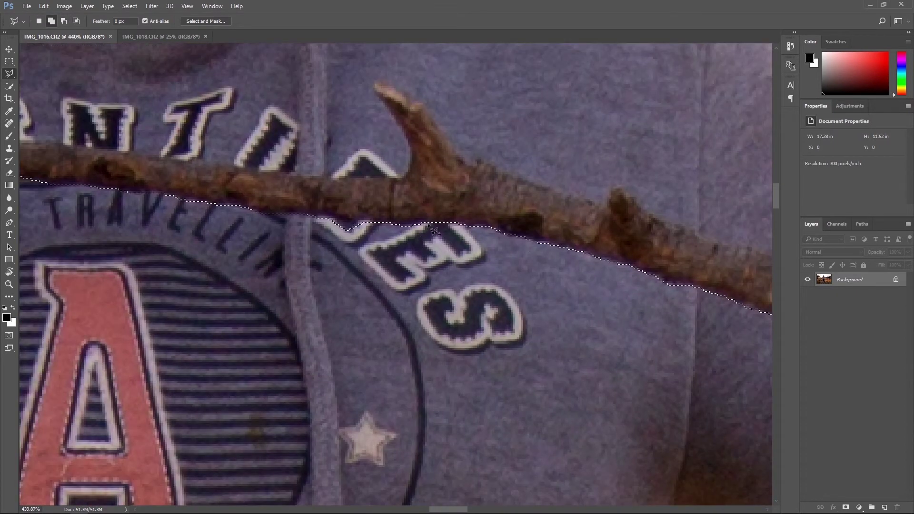
# Add the area along the upper branch's lower edge, anchoring at its left end.
pyautogui.keyDown('shift'); pyautogui.click(375, 221); pyautogui.keyUp('shift')
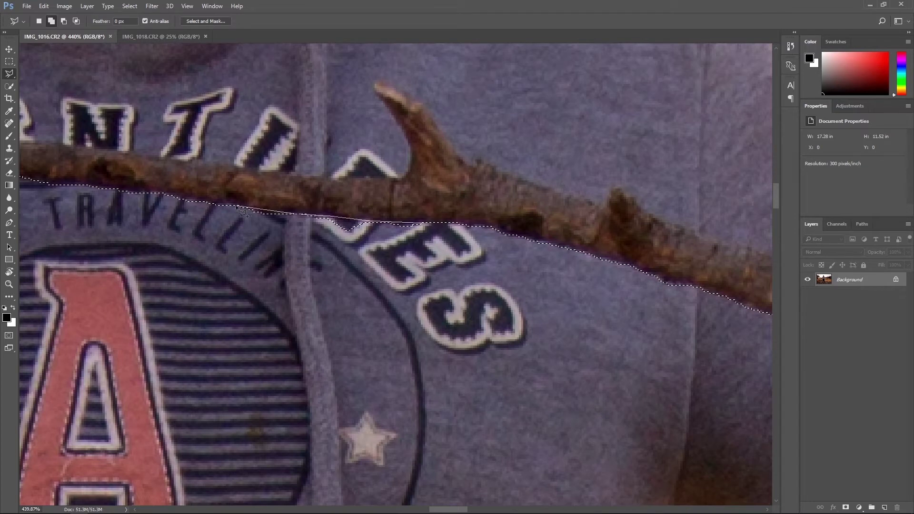
pyautogui.click(120, 191)
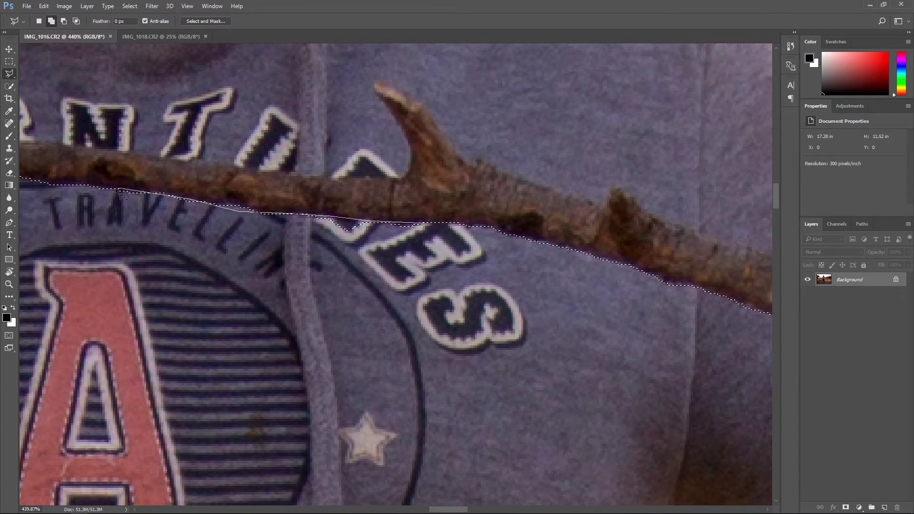
pyautogui.click(42, 184)
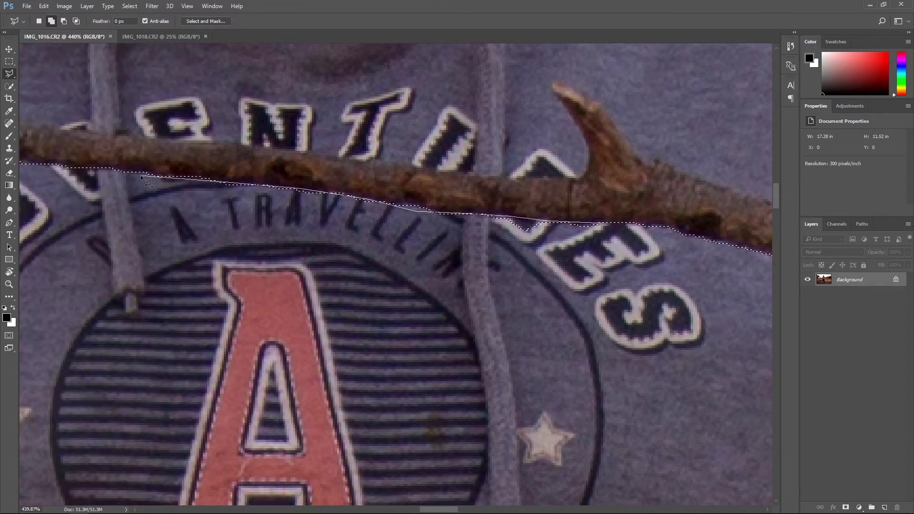
pyautogui.click(74, 168)
pyautogui.scroll(-8, 500, 349)
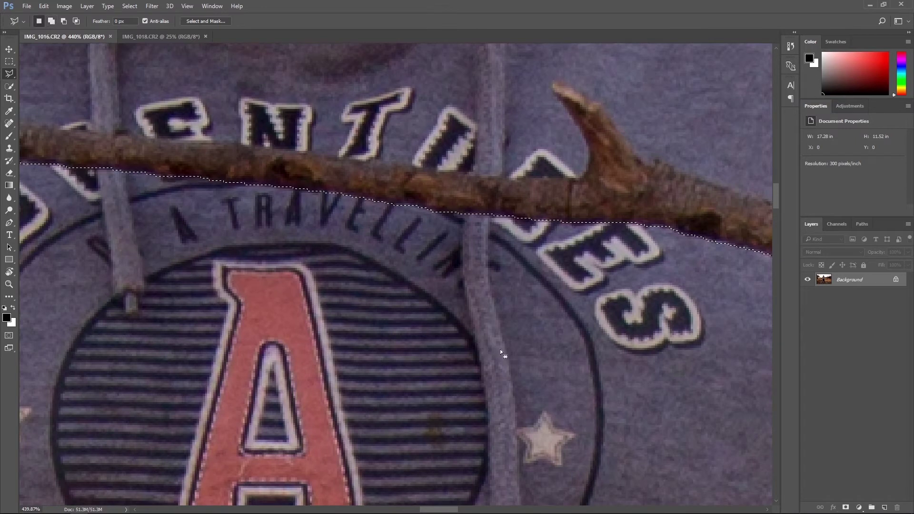
pyautogui.scroll(-5, 461, 332)
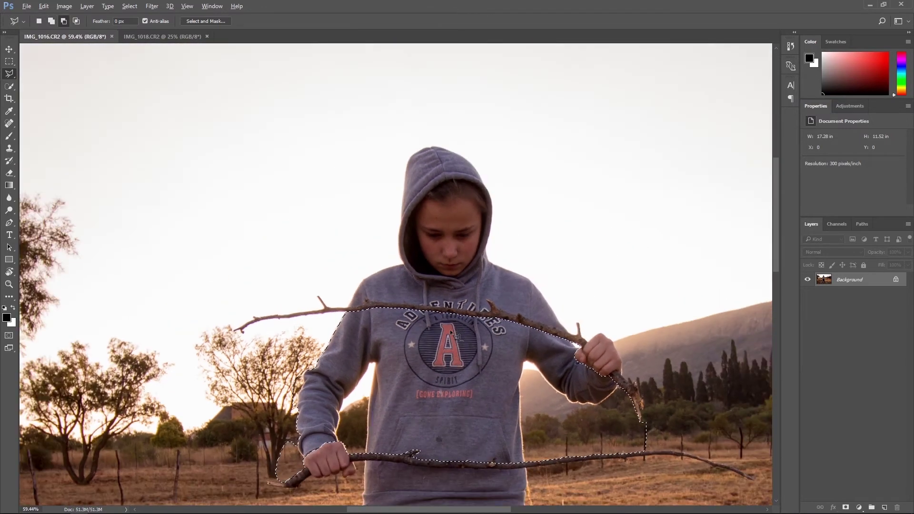
# Fit the whole photo in the window and invert the selection.
pyautogui.hotkey('ctrl', '0')
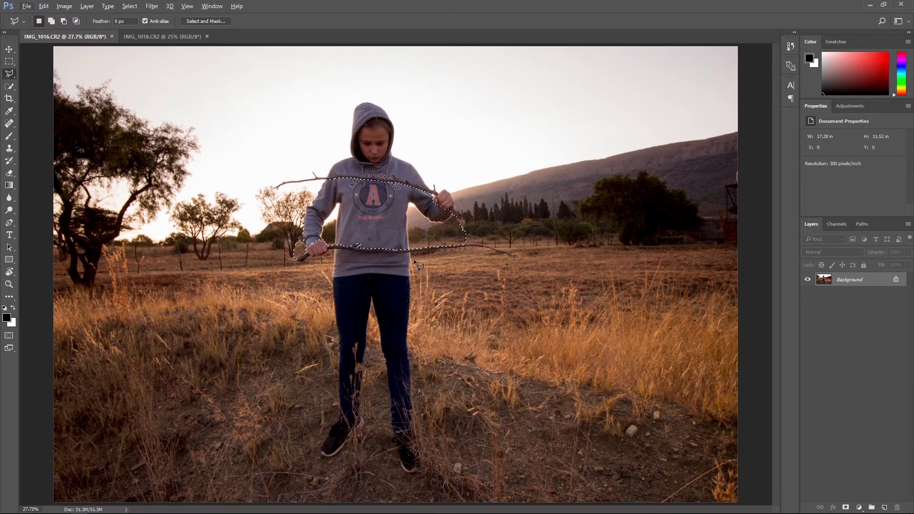
pyautogui.rightClick(384, 232)
pyautogui.click(410, 247)
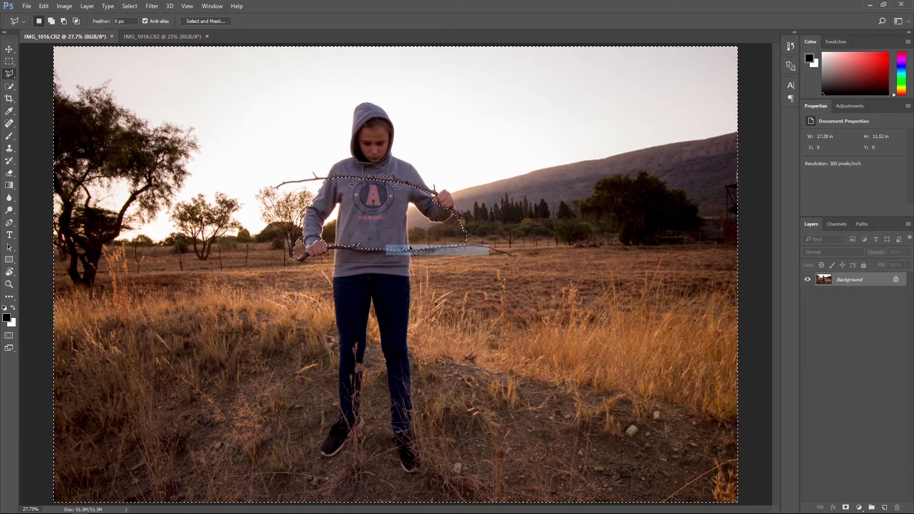
# In Select and Mask, set overlay transparency to 62% and output to a new layer with layer mask.
pyautogui.click(219, 21)
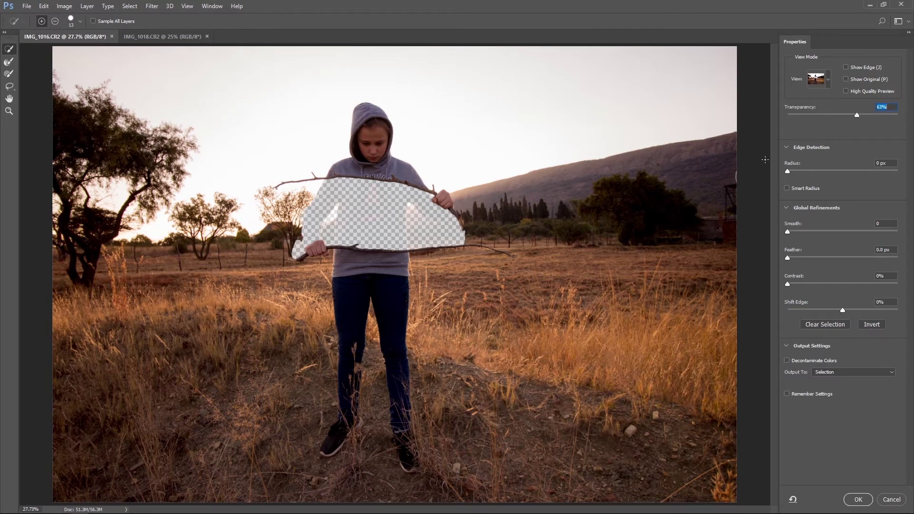
pyautogui.write('100')
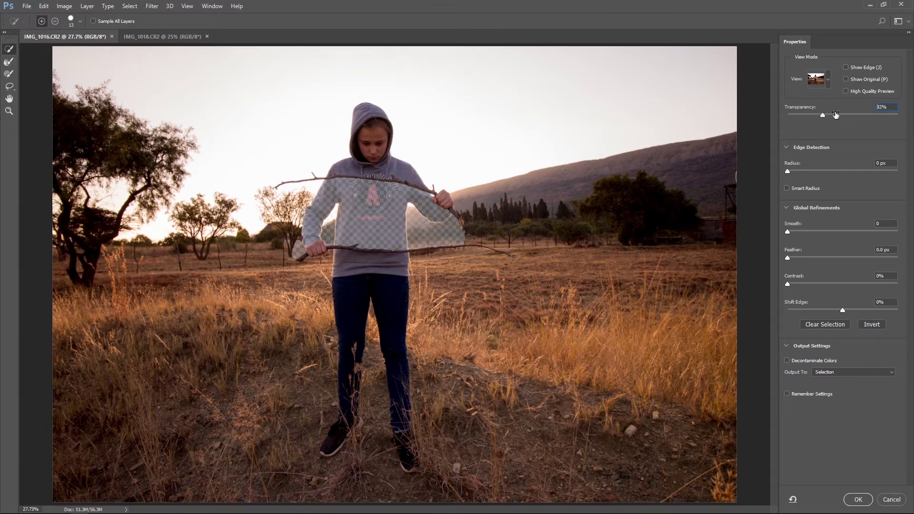
pyautogui.press('Return')
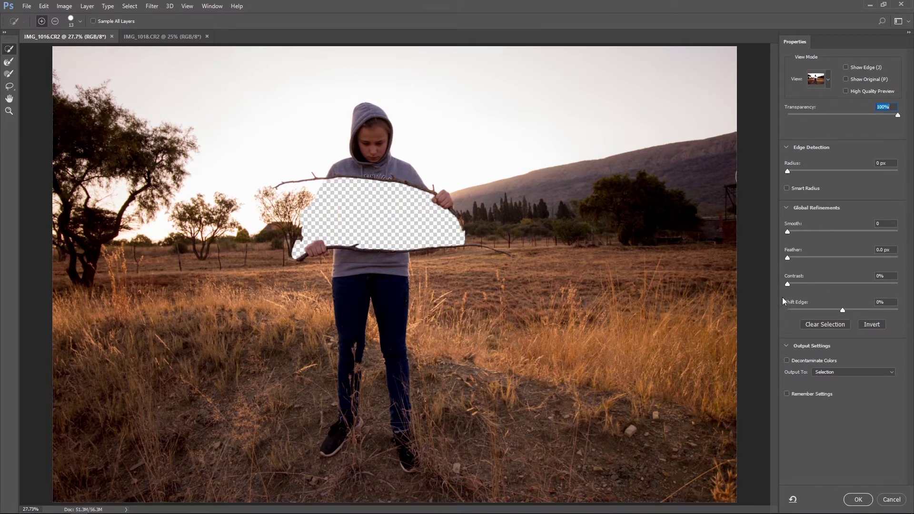
pyautogui.write('62')
pyautogui.press('Return')
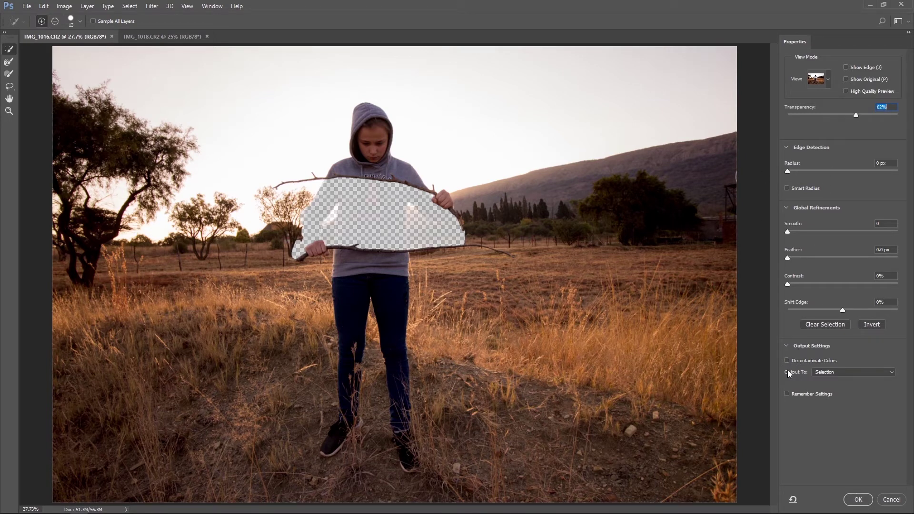
pyautogui.click(834, 372)
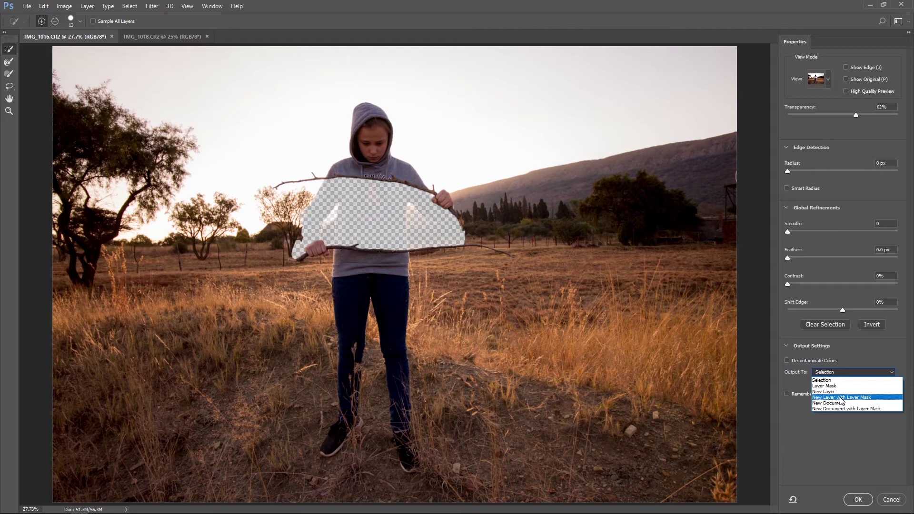
pyautogui.click(841, 397)
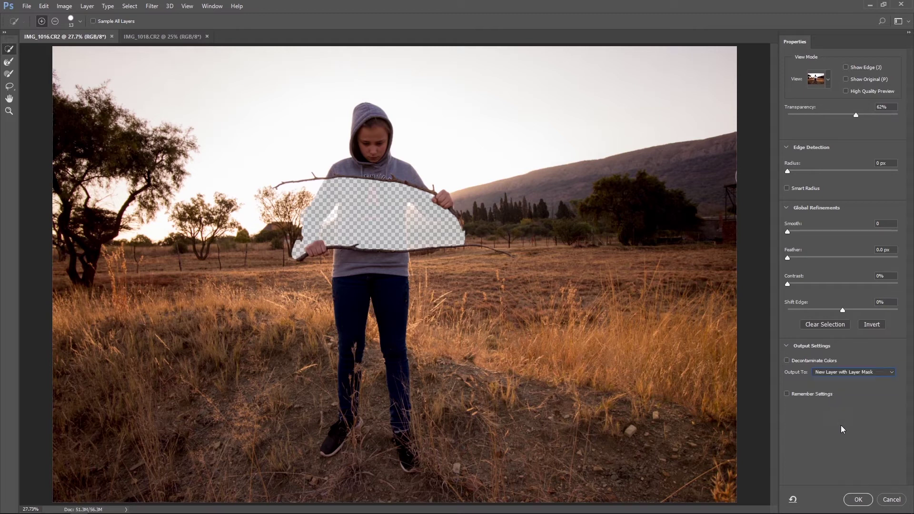
pyautogui.click(857, 500)
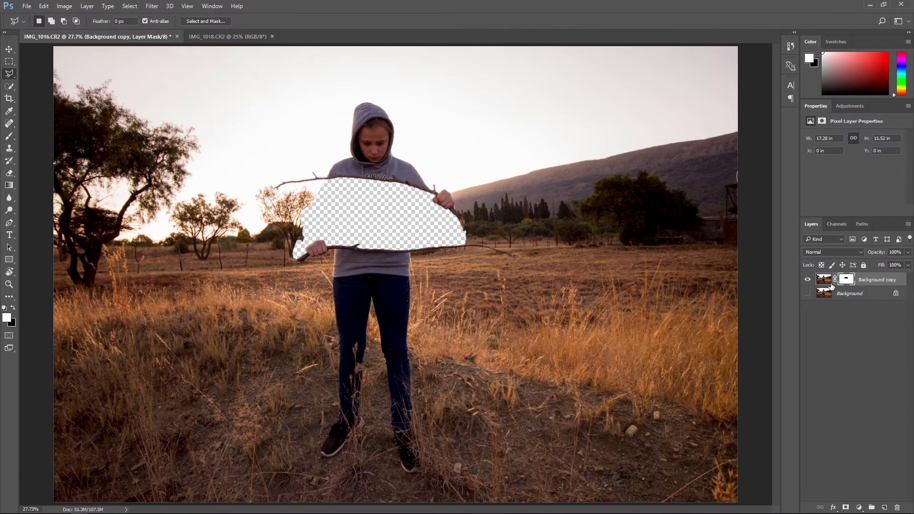
# Hide the original Background layer.
pyautogui.click(808, 295)
pyautogui.click(808, 295)
pyautogui.click(808, 295)
pyautogui.click(808, 295)
# Cut the whole sunset landscape from IMG_1018, paste it into IMG_1016, and move it down the stack.
pyautogui.click(249, 36)
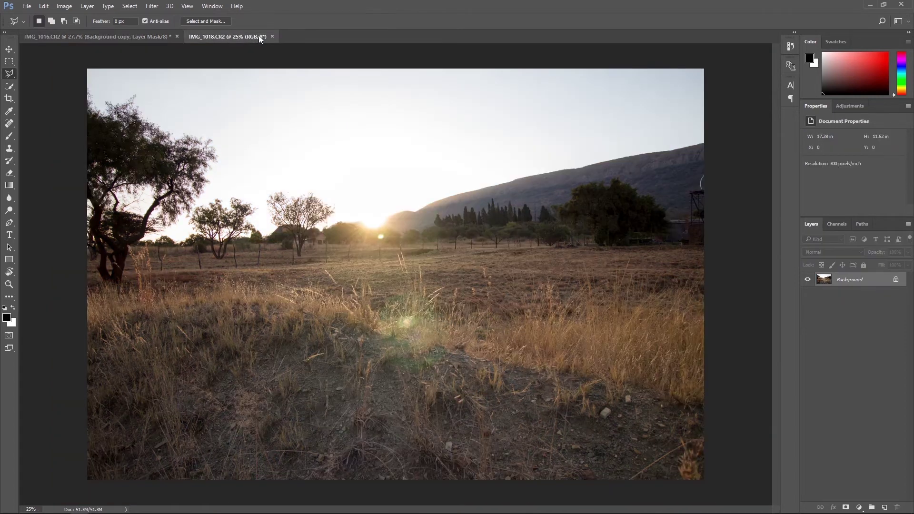
pyautogui.click(10, 61)
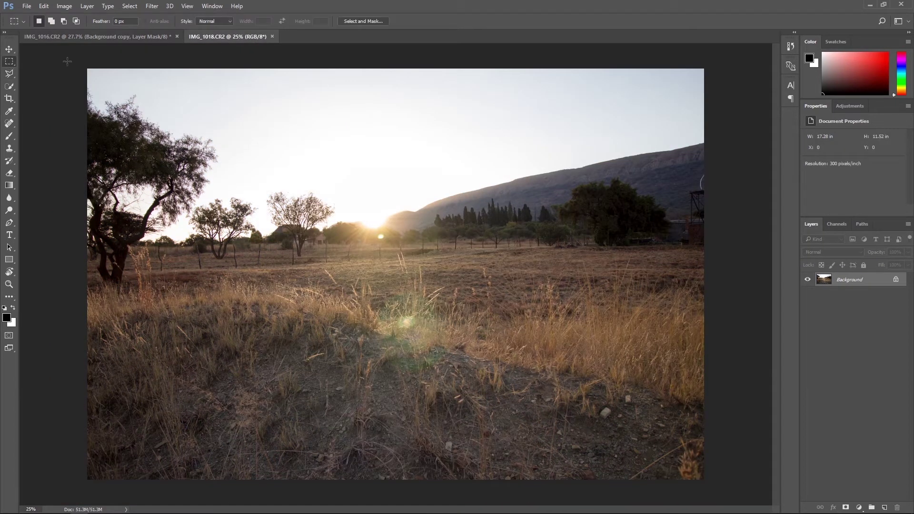
pyautogui.moveTo(68, 62)
pyautogui.mouseDown()
pyautogui.moveTo(267, 224)
pyautogui.moveTo(747, 503)
pyautogui.mouseUp()
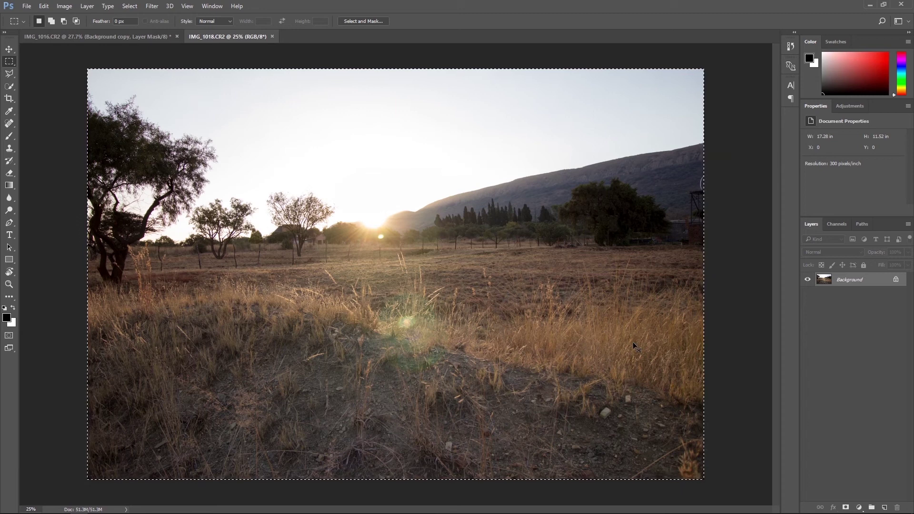
pyautogui.hotkey('ctrl', 'x')
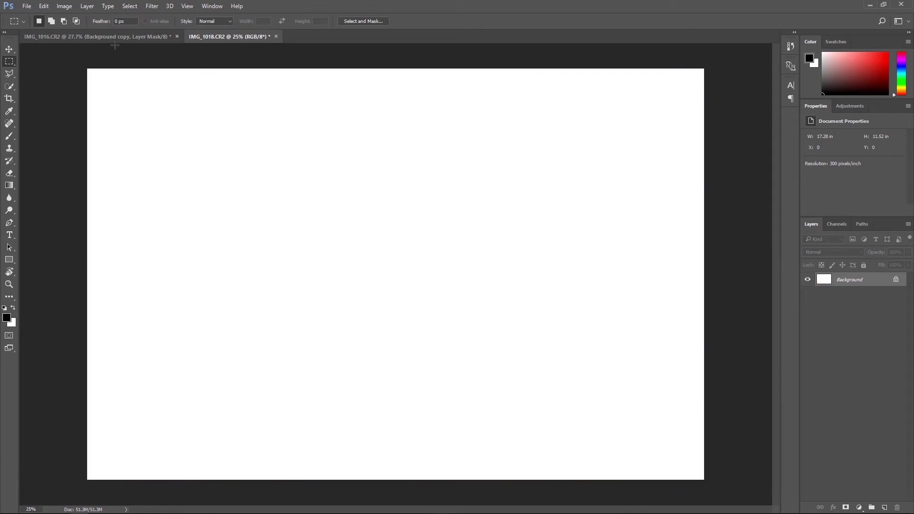
pyautogui.hotkey('ctrl', 'Tab')
pyautogui.hotkey('ctrl', 'v')
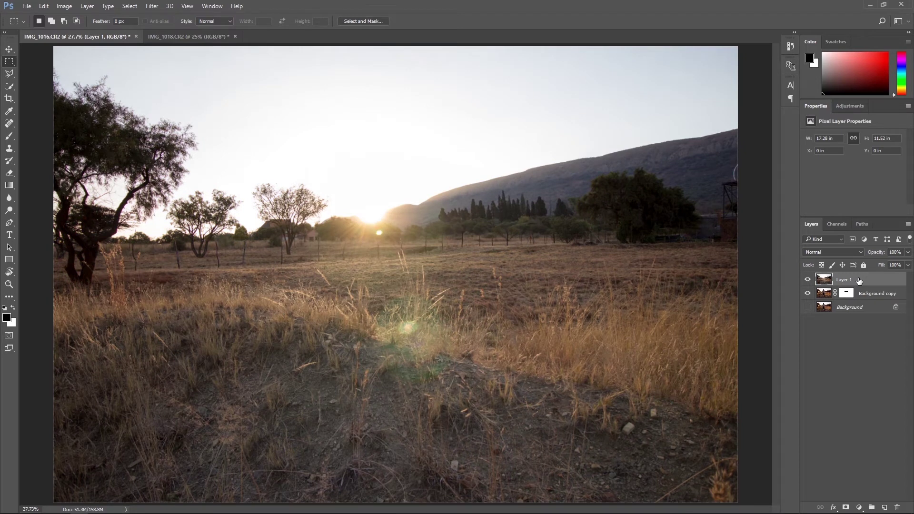
pyautogui.moveTo(860, 281); pyautogui.dragTo(856, 333)
# Convert Background to Layer 0, move Layer 1 to the bottom, and delete Layer 0.
pyautogui.rightClick(859, 311)
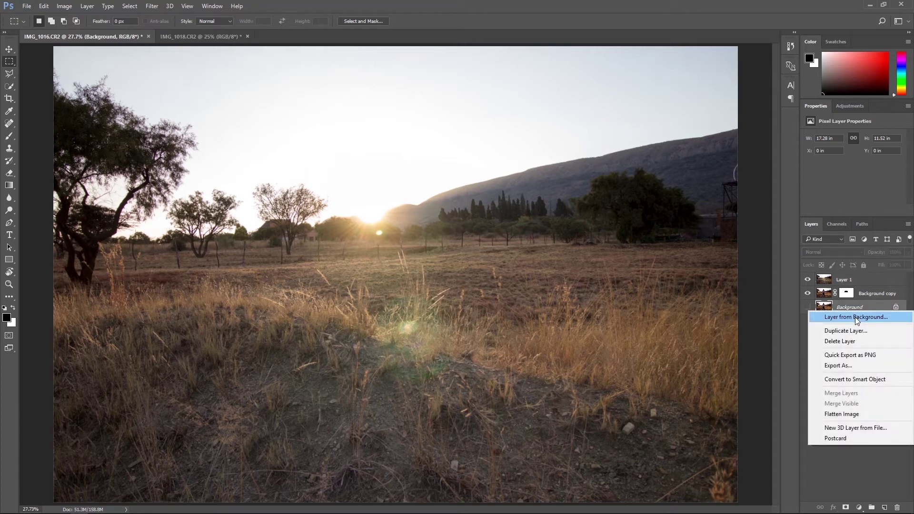
pyautogui.click(858, 319)
pyautogui.click(541, 164)
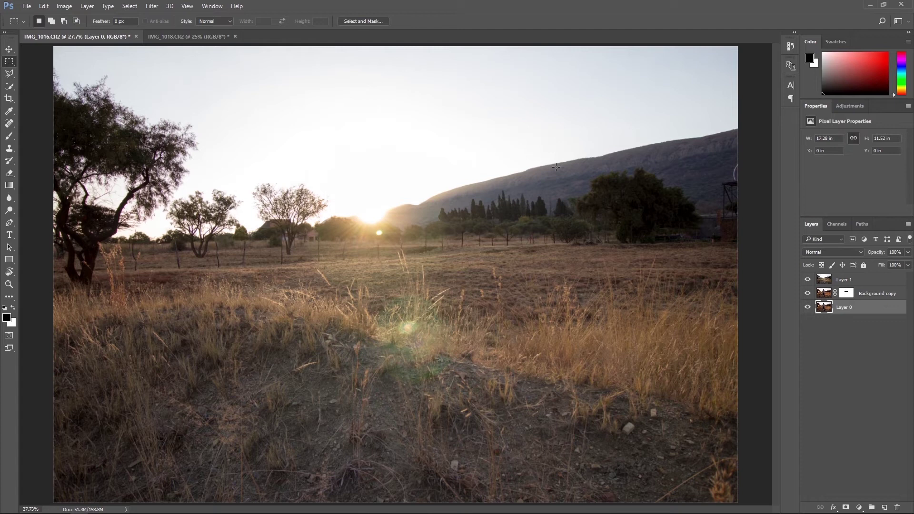
pyautogui.moveTo(869, 283); pyautogui.dragTo(860, 324)
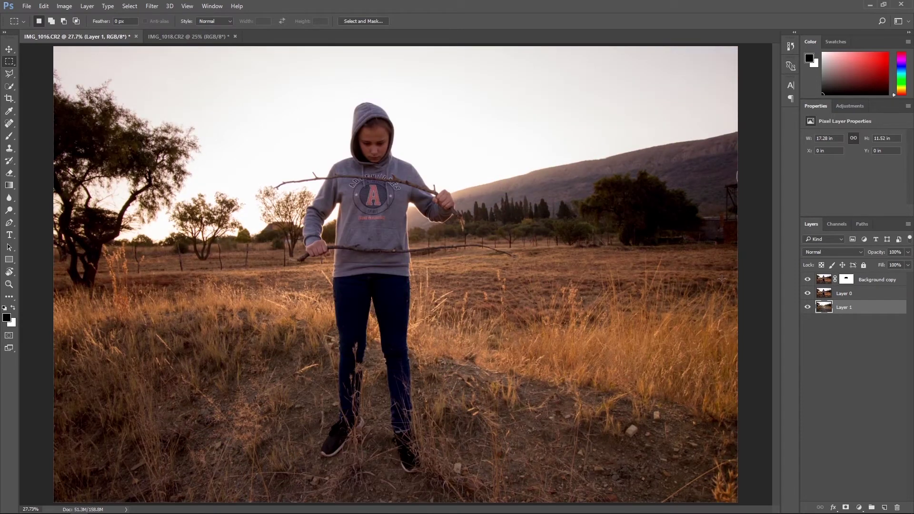
pyautogui.click(857, 295)
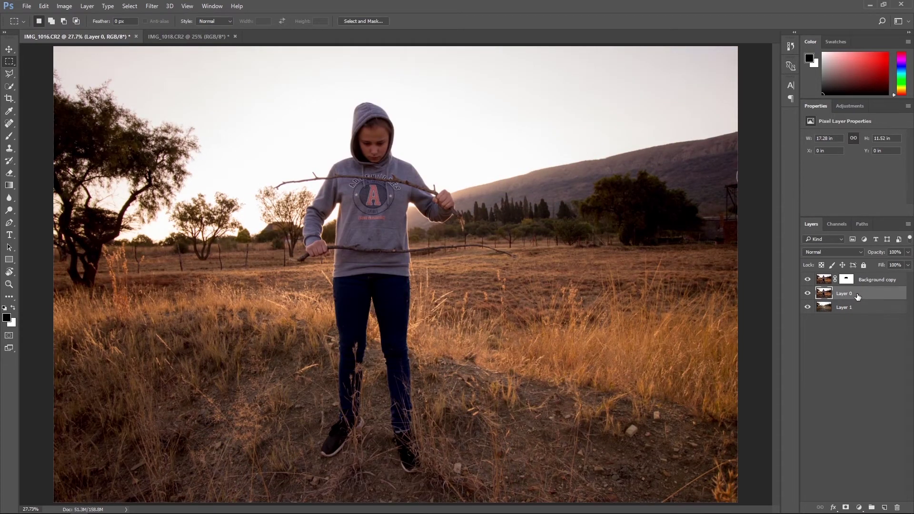
pyautogui.press('Delete')
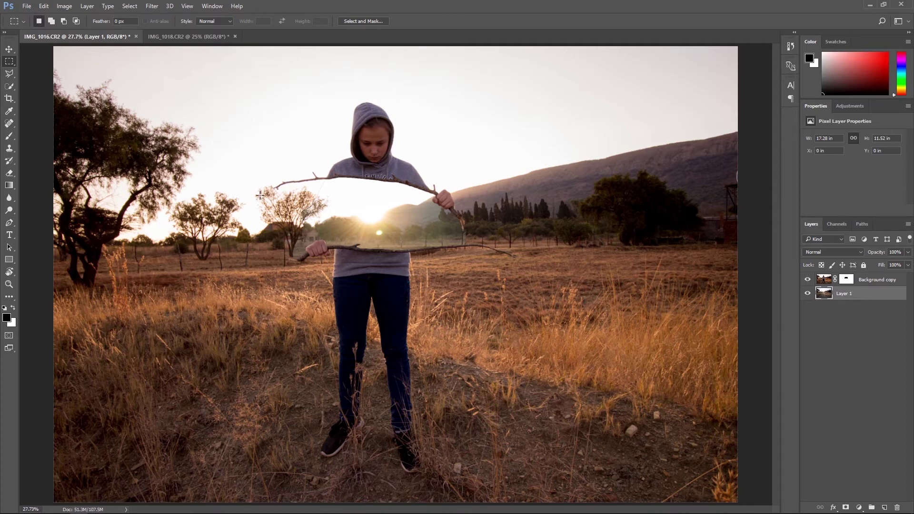
# On Background copy, erase leftover pixels around the tree trunk, branches and central tree.
pyautogui.scroll(10, 260, 194)
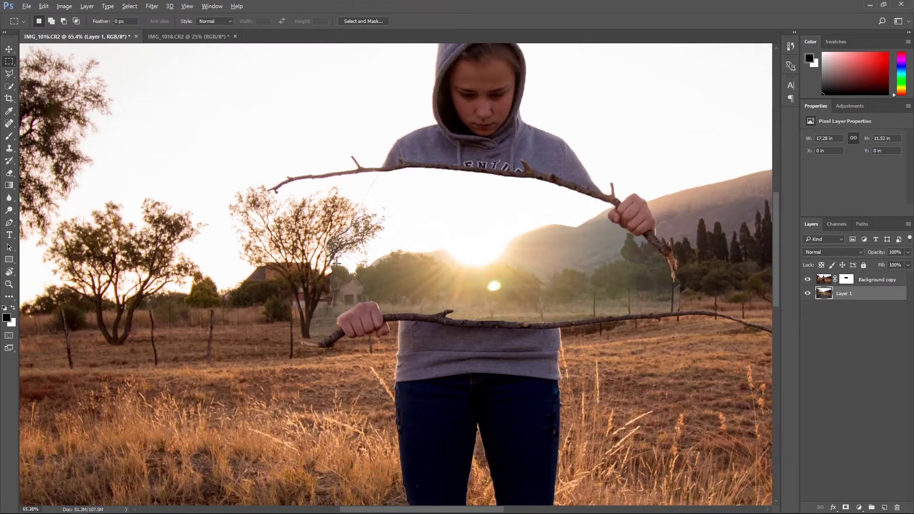
pyautogui.scroll(5, 290, 278)
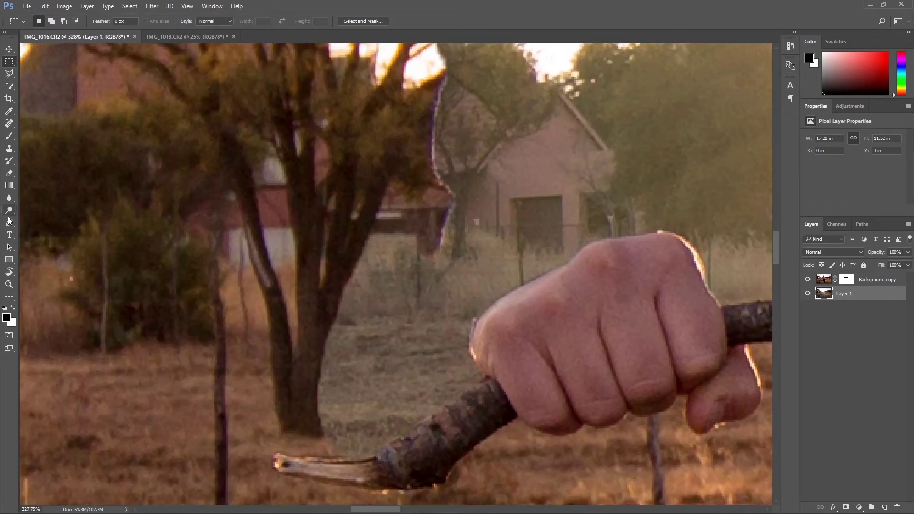
pyautogui.click(10, 174)
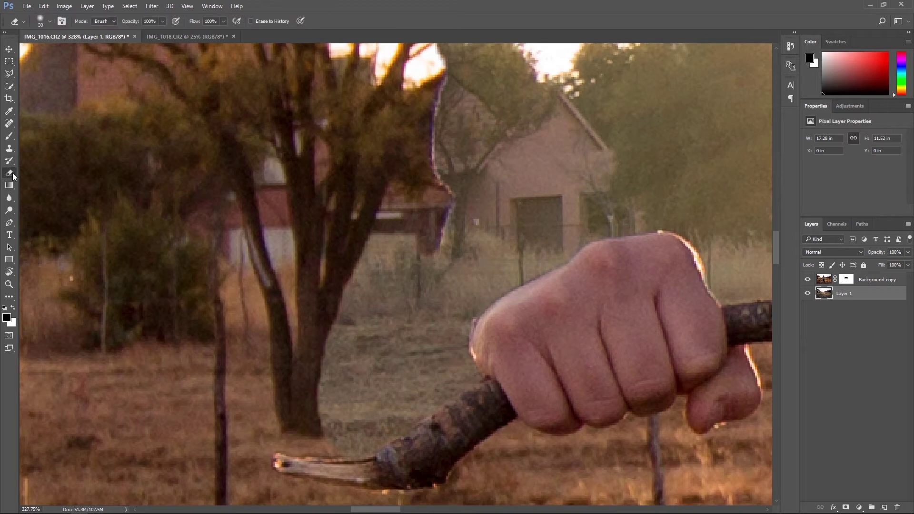
pyautogui.click(865, 279)
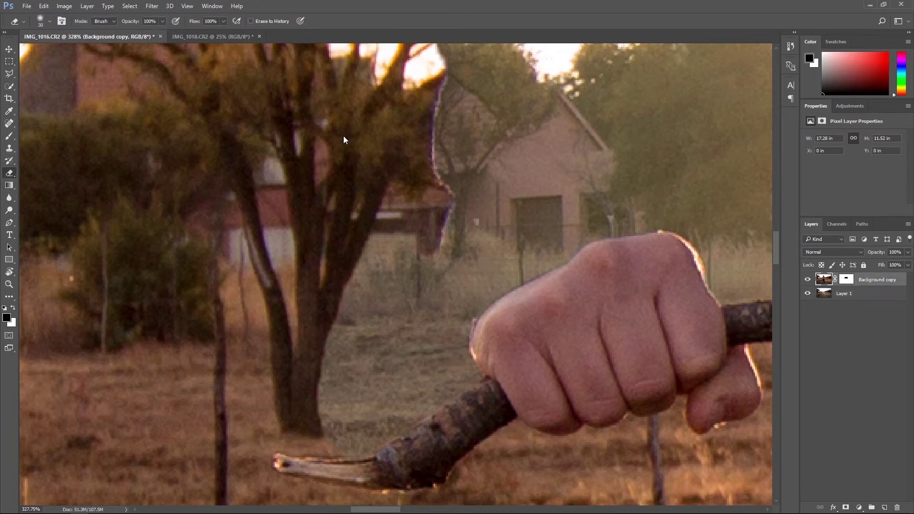
pyautogui.moveTo(244, 290)
pyautogui.mouseDown()
pyautogui.moveTo(233, 281)
pyautogui.moveTo(256, 339)
pyautogui.moveTo(312, 160)
pyautogui.moveTo(346, 109)
pyautogui.moveTo(438, 100)
pyautogui.mouseUp()
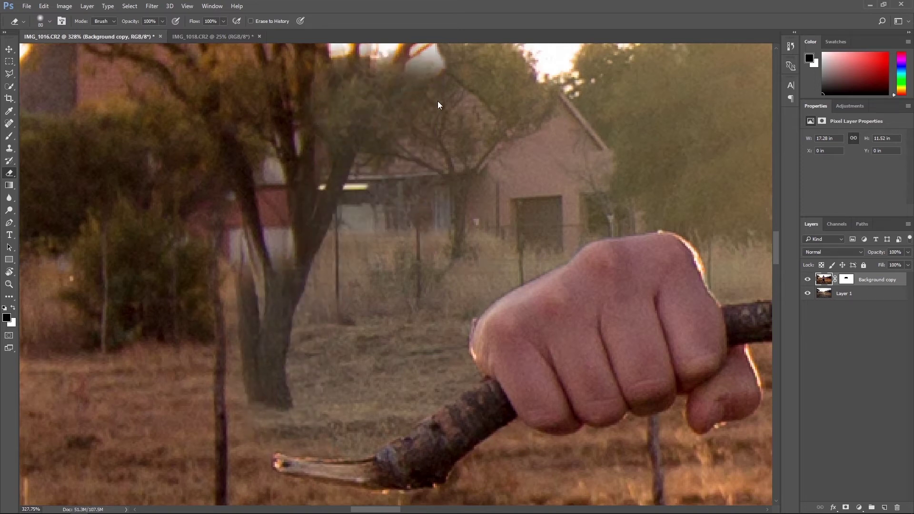
pyautogui.scroll(3, 438, 101)
pyautogui.moveTo(414, 238); pyautogui.dragTo(408, 107)
pyautogui.scroll(-5, 409, 107)
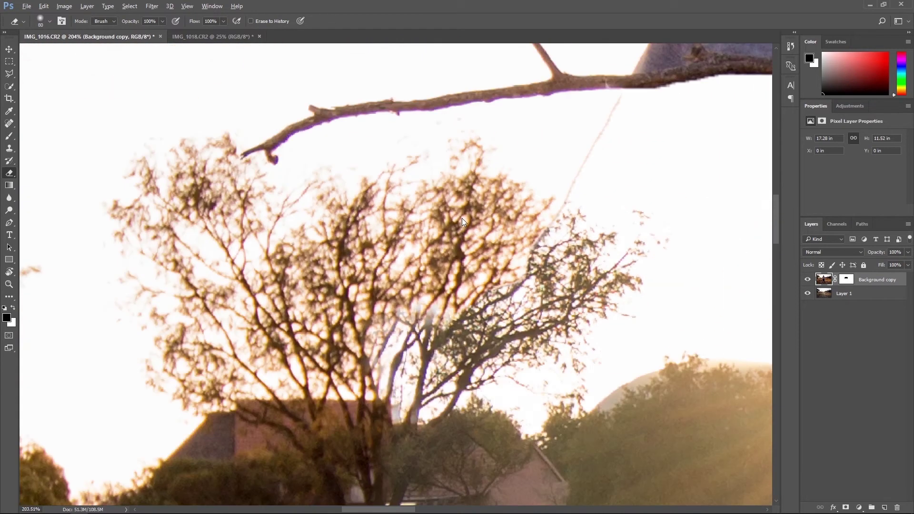
pyautogui.moveTo(462, 219)
pyautogui.mouseDown()
pyautogui.moveTo(500, 266)
pyautogui.moveTo(426, 139)
pyautogui.moveTo(278, 315)
pyautogui.mouseUp()
# Erase the faint pink sky streak, then with eraser size 35 the patch beside the fence post.
pyautogui.moveTo(562, 210)
pyautogui.mouseDown()
pyautogui.moveTo(590, 98)
pyautogui.moveTo(623, 126)
pyautogui.mouseUp()
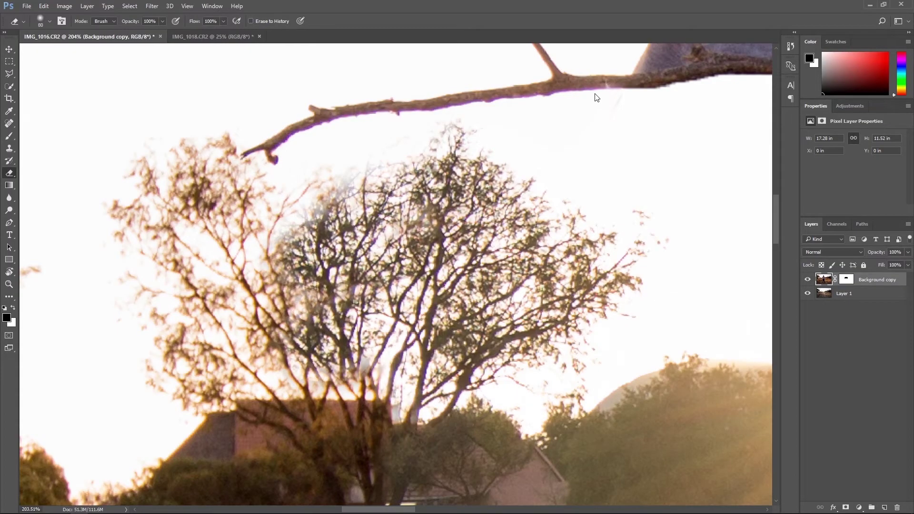
pyautogui.press('[')
pyautogui.press('[')
pyautogui.press('[')
pyautogui.press('[')
pyautogui.scroll(-8, 604, 160)
pyautogui.scroll(8, 447, 236)
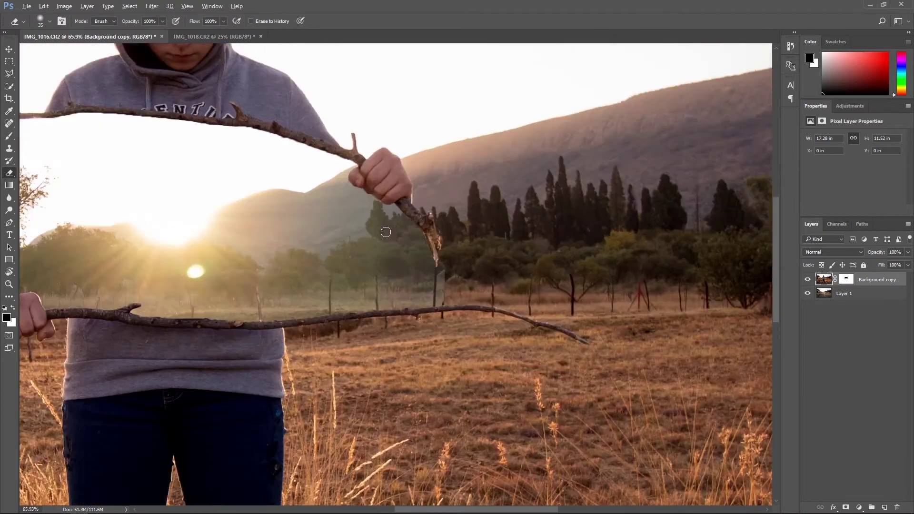
pyautogui.moveTo(491, 317)
pyautogui.mouseDown()
pyautogui.moveTo(558, 298)
pyautogui.moveTo(495, 261)
pyautogui.moveTo(492, 268)
pyautogui.moveTo(497, 247)
pyautogui.mouseUp()
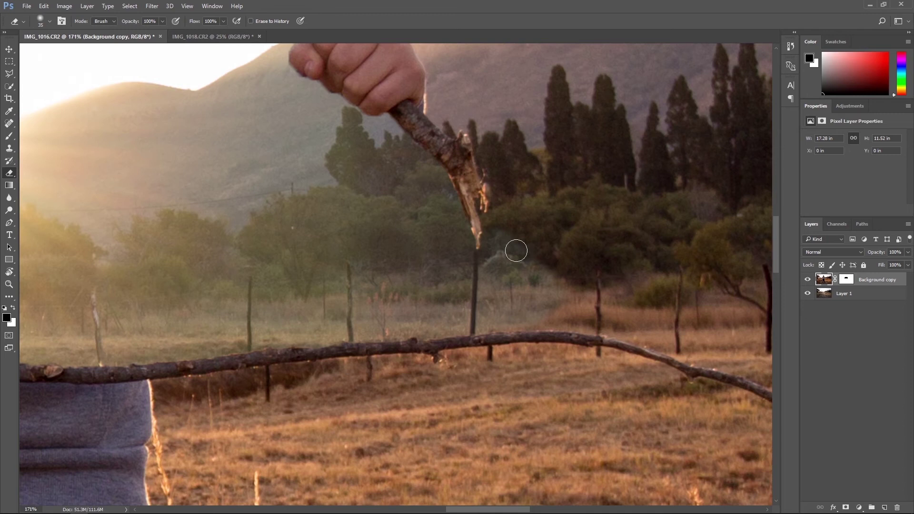
pyautogui.scroll(-2, 336, 169)
pyautogui.scroll(-5, 318, 165)
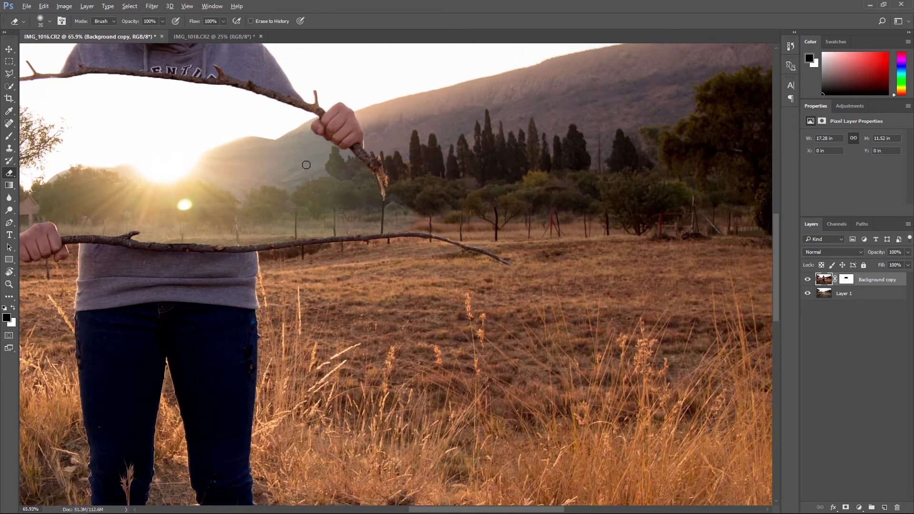
pyautogui.scroll(-1, 293, 167)
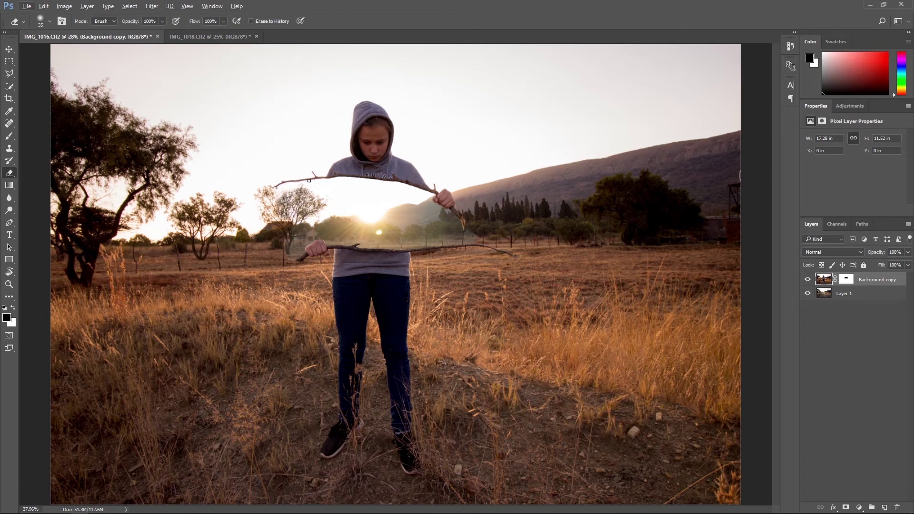
pyautogui.click(855, 293)
# Open Match Color with source IMG_1016.CR2 and layer Background copy.
pyautogui.click(65, 6)
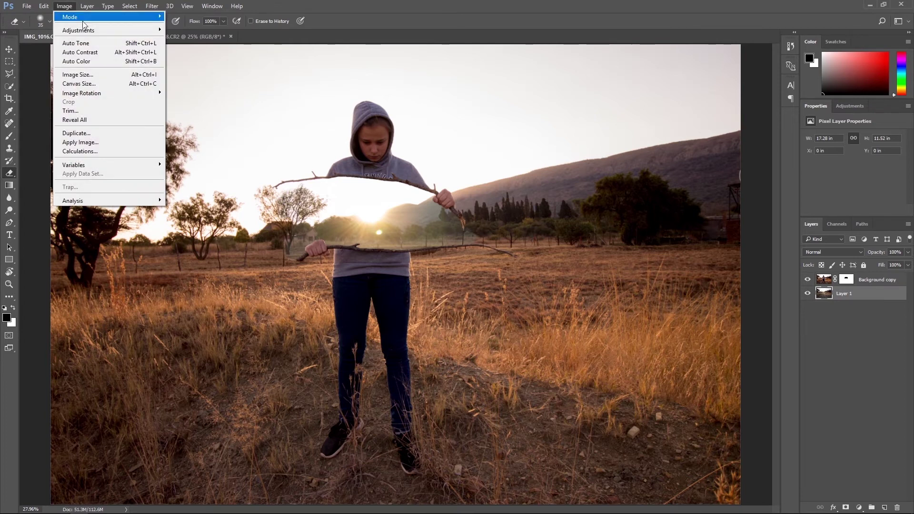
pyautogui.moveTo(96, 30)
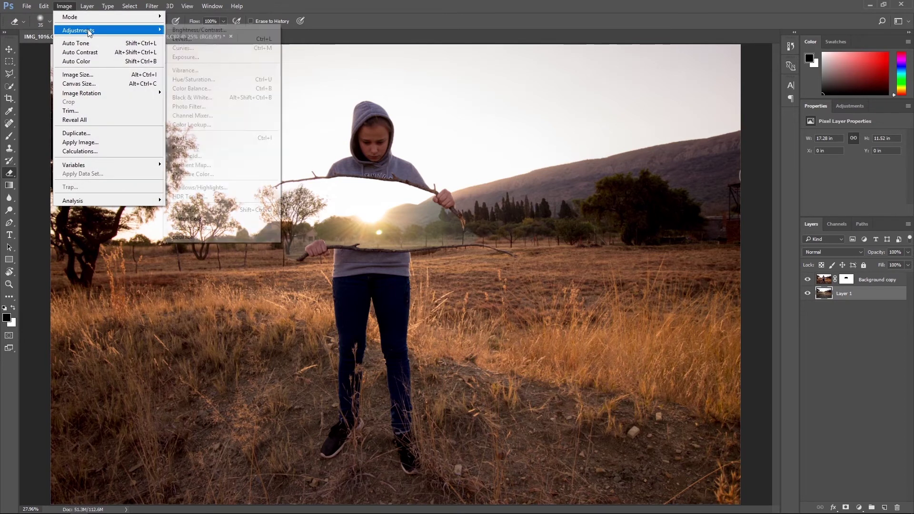
pyautogui.click(198, 218)
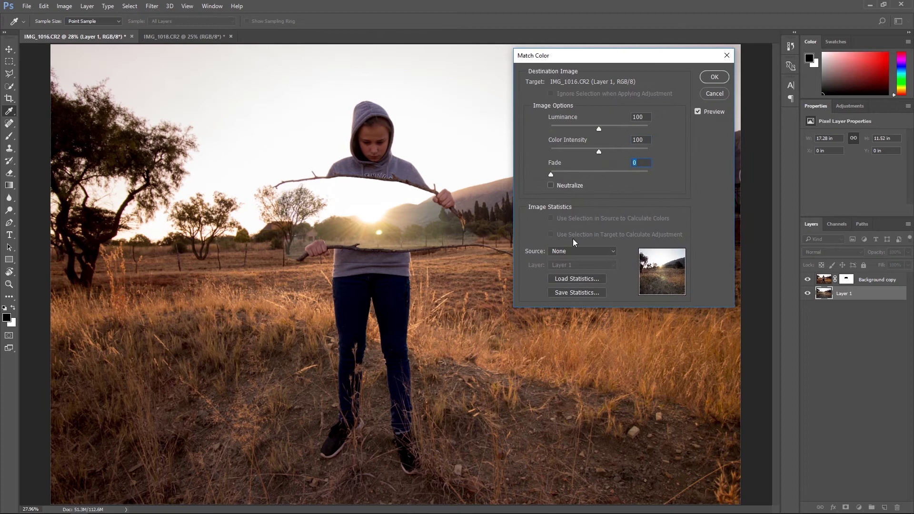
pyautogui.click(579, 251)
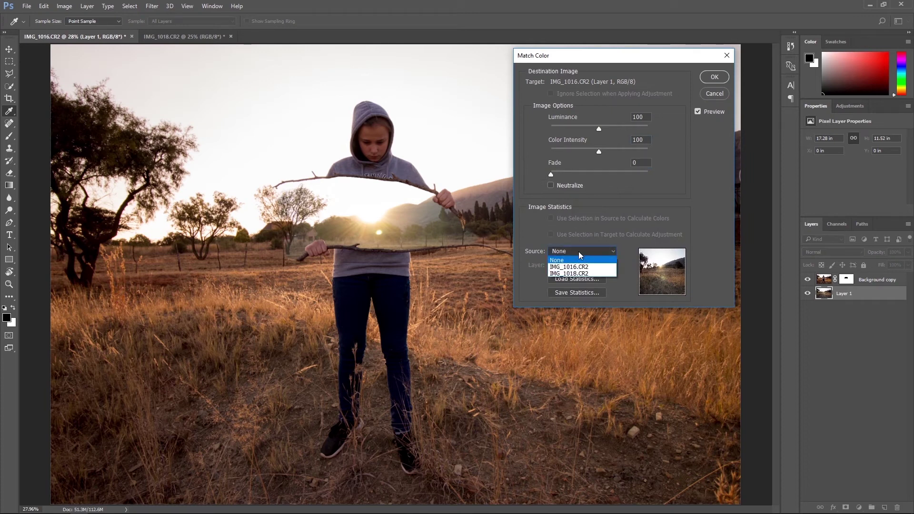
pyautogui.click(571, 267)
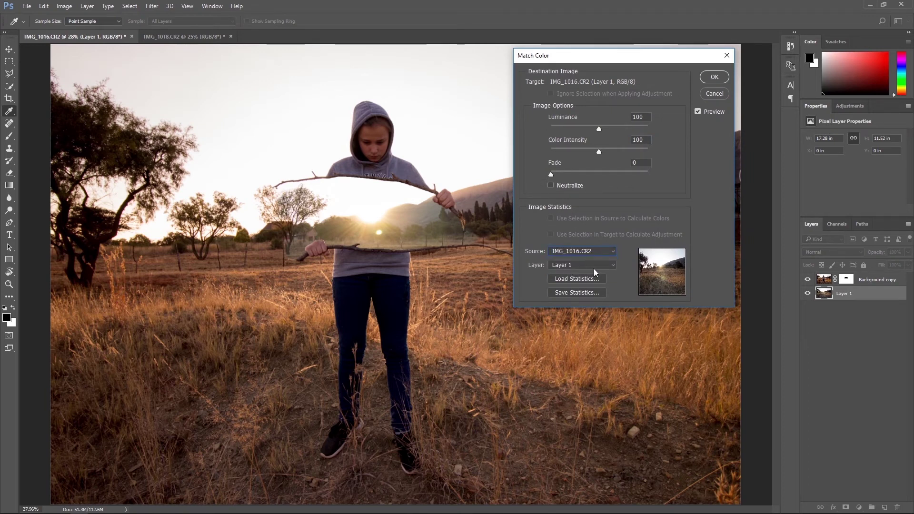
pyautogui.click(593, 267)
pyautogui.click(573, 291)
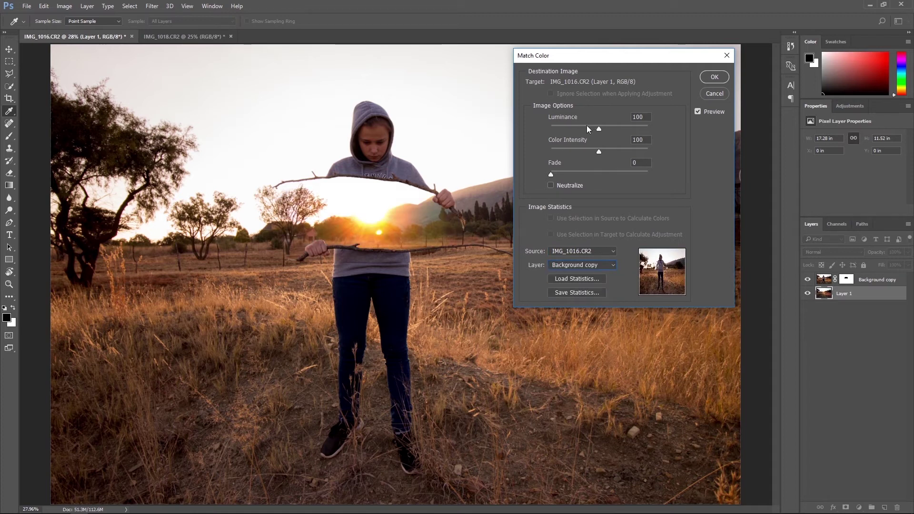
# Set Luminance 104, Color Intensity 28 and Fade 12, then apply the colour match.
pyautogui.moveTo(587, 125); pyautogui.dragTo(545, 149)
pyautogui.click(563, 149)
pyautogui.moveTo(565, 149); pyautogui.dragTo(579, 176)
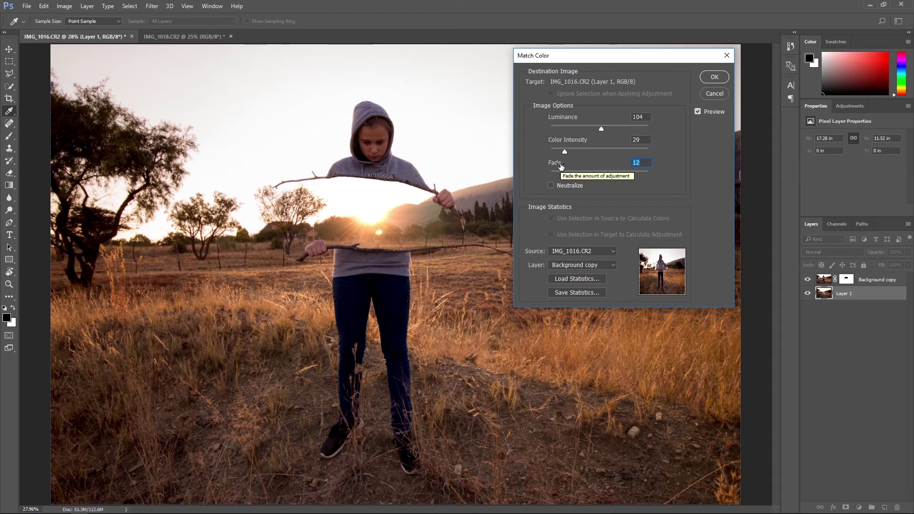
pyautogui.moveTo(594, 137); pyautogui.dragTo(588, 137)
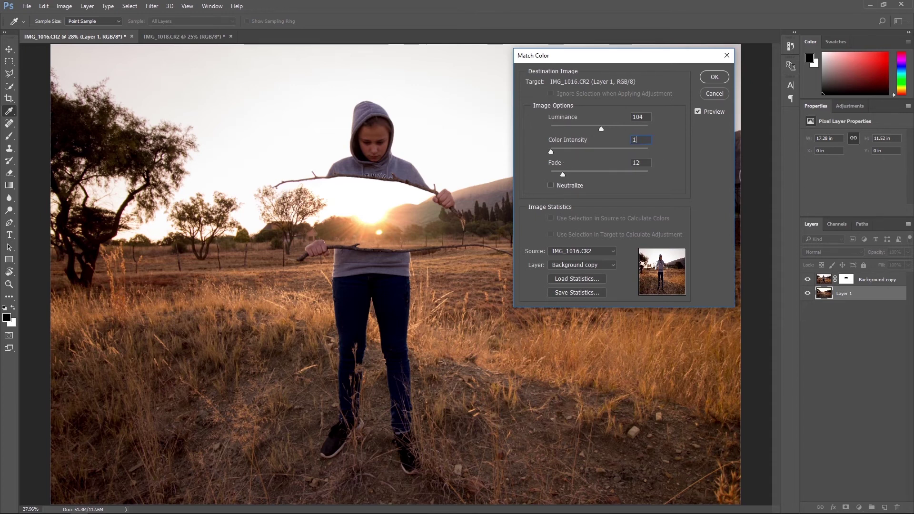
pyautogui.hotkey('shift', 'Up')
pyautogui.click(698, 112)
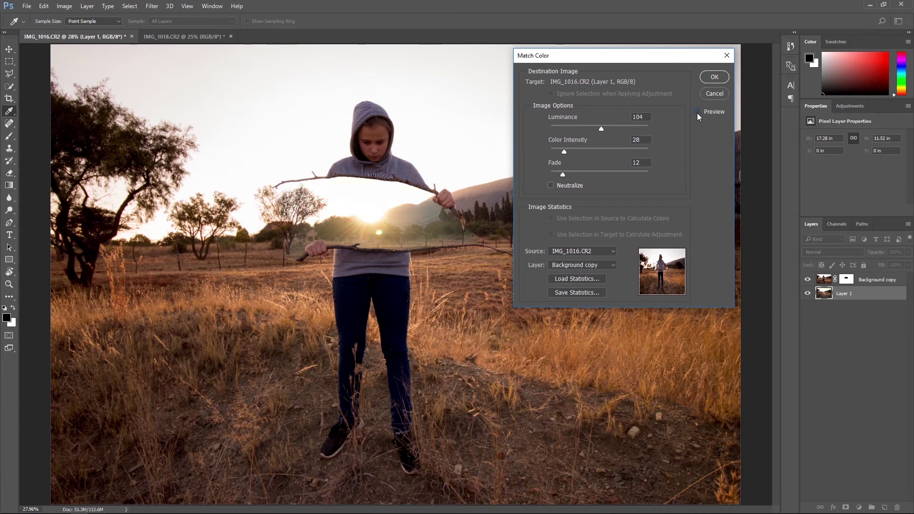
pyautogui.click(698, 112)
pyautogui.click(714, 76)
pyautogui.press('e')
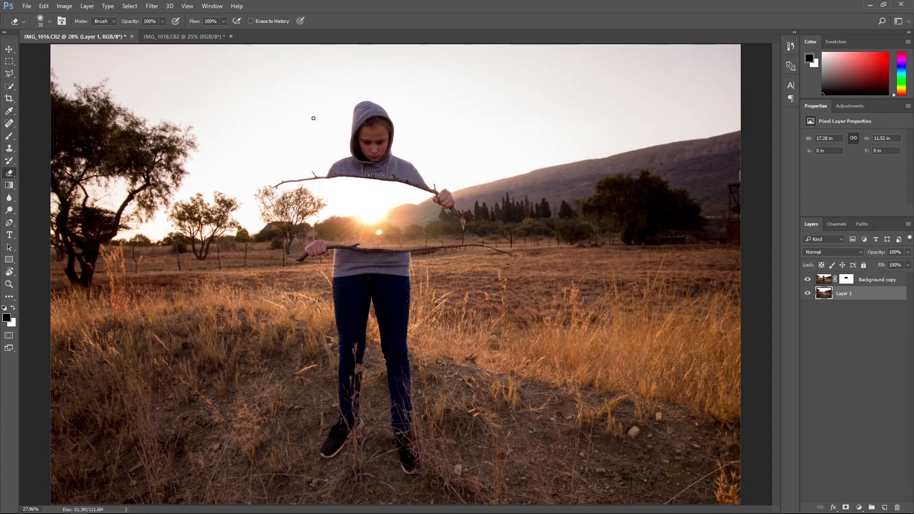
pyautogui.scroll(-2, 369, 115)
pyautogui.scroll(1, 399, 161)
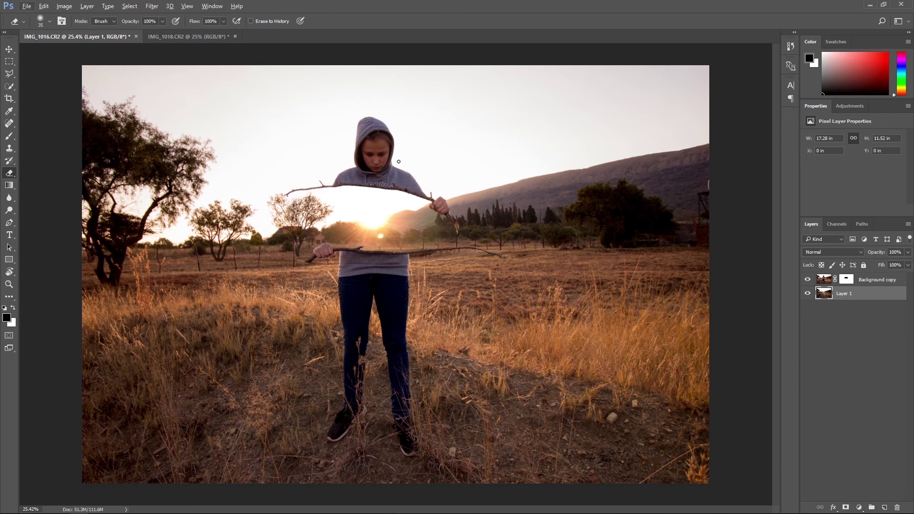